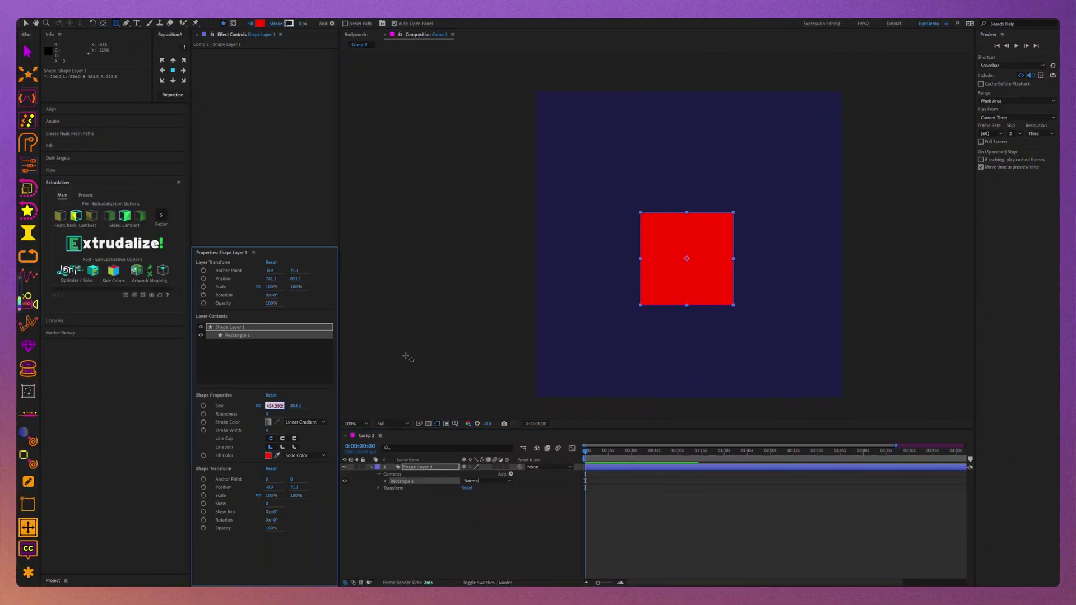
Step: Set the red rectangle's size to 450 and convert its rectangle path to a Bezier path
{"action": "type", "text": "450"}
{"action": "key", "text": "Return"}
{"action": "left_click", "coordinate": [385, 481]}
{"action": "right_click", "coordinate": [424, 491]}
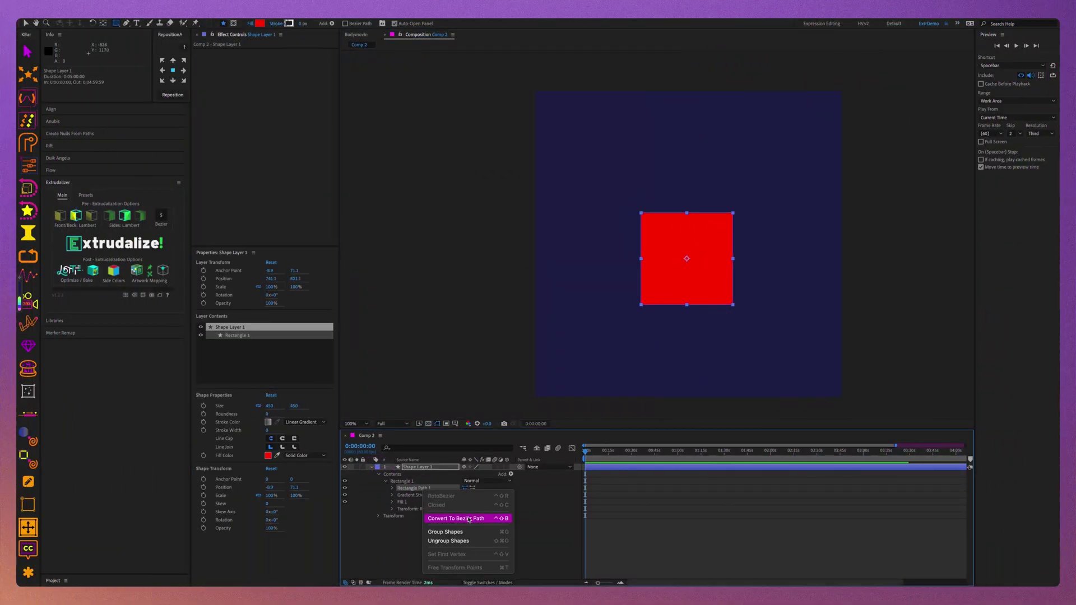
{"action": "left_click", "coordinate": [469, 518]}
Step: Extrudalize the square shape layer and dismiss the completion alert
{"action": "left_click", "coordinate": [87, 243]}
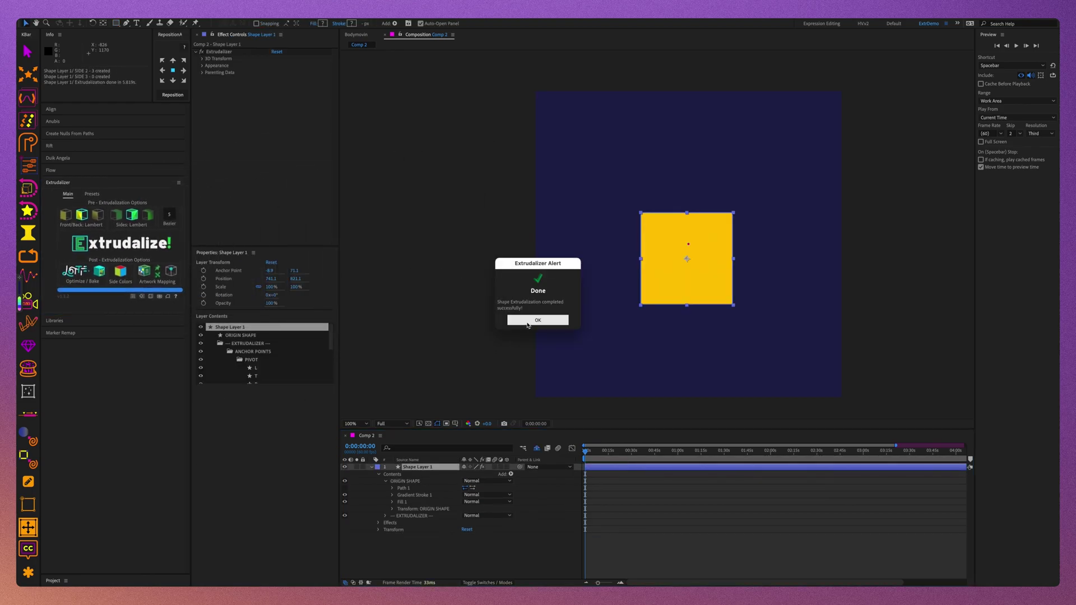
{"action": "left_click", "coordinate": [528, 322]}
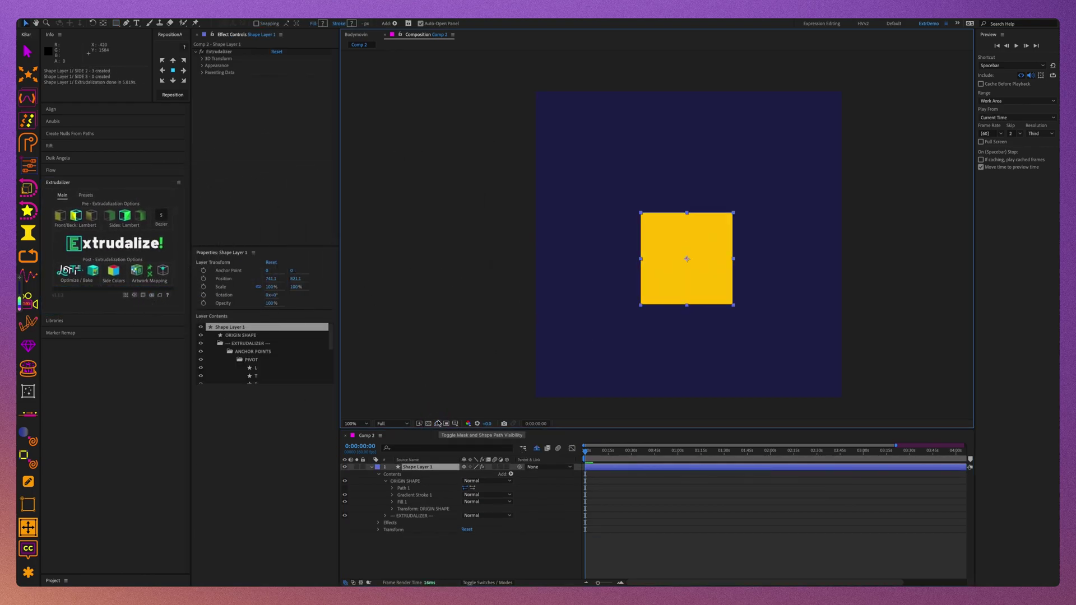
{"action": "scroll", "coordinate": [691, 263], "scroll_direction": "up", "scroll_amount": 1}
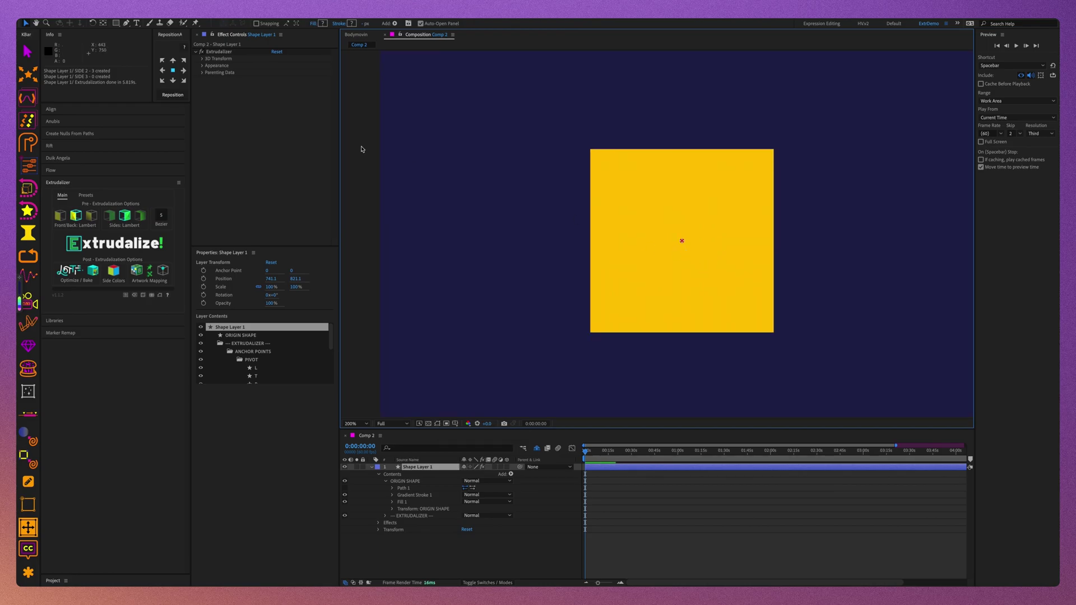
Step: Set the square's extrusion depth to 450 and orbit the cube to X Rotation -22° and Y Rotation 32°
{"action": "left_click", "coordinate": [203, 59]}
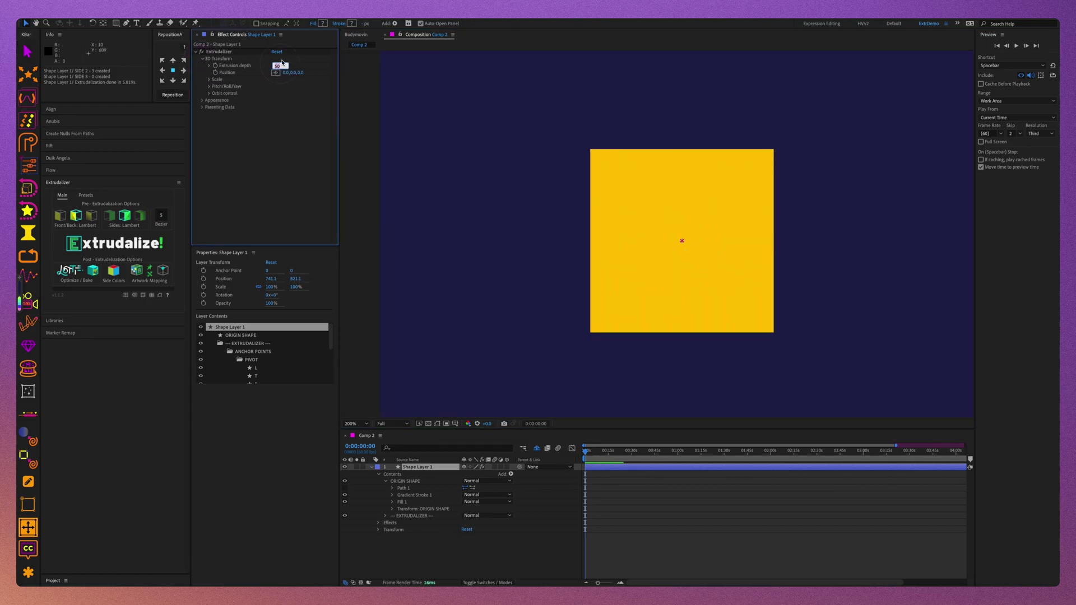
{"action": "key", "text": "Return"}
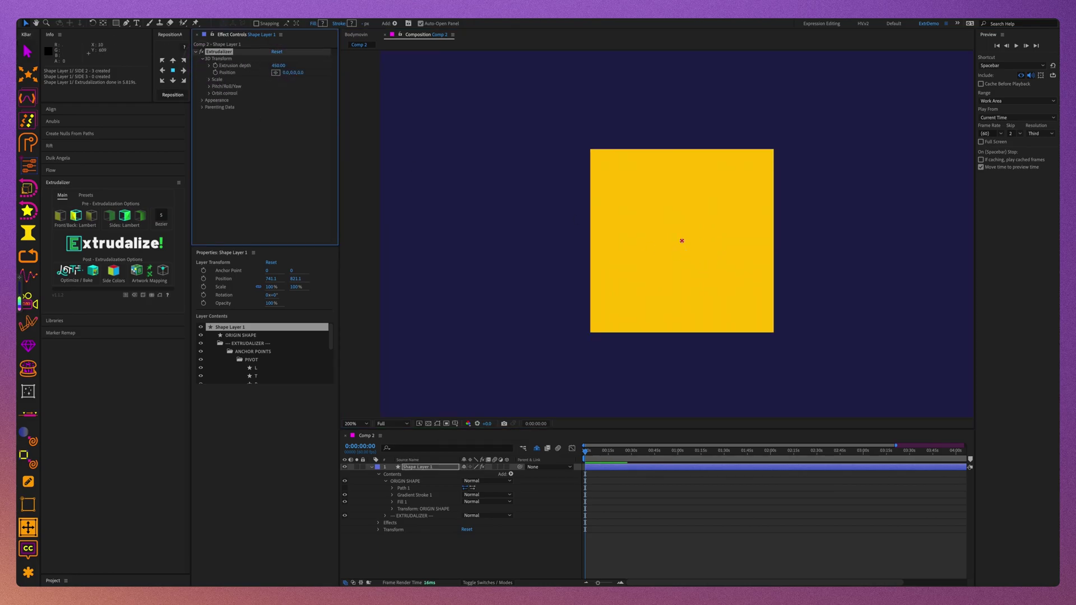
{"action": "left_click", "coordinate": [210, 94]}
{"action": "left_click_drag", "start_coordinate": [286, 102], "coordinate": [312, 126]}
Step: Try yaw and pitch rotations of the cube about its center anchor, undoing each one
{"action": "left_click", "coordinate": [209, 86]}
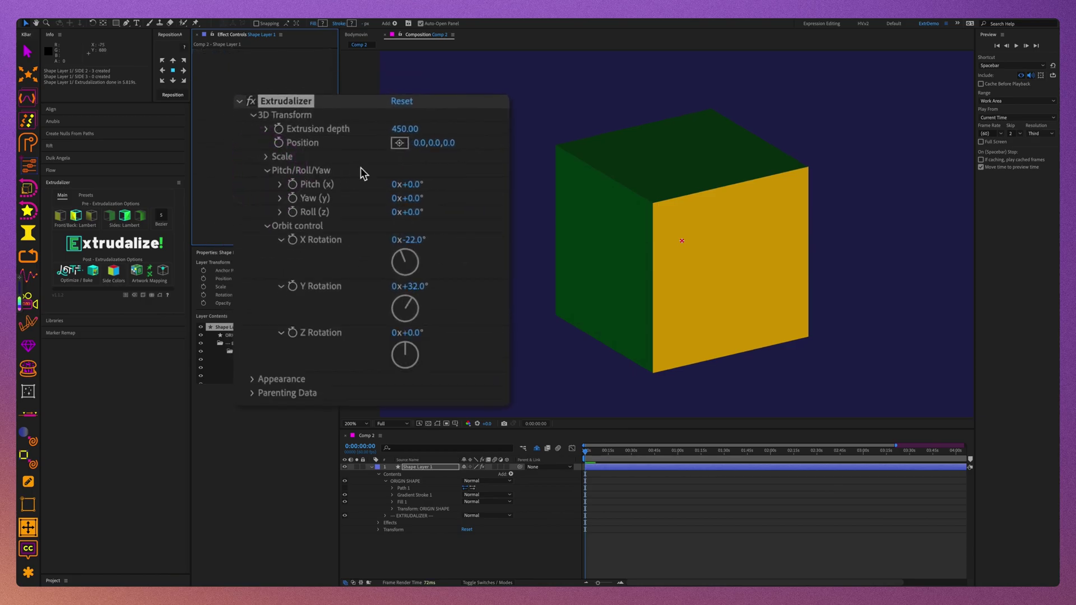
{"action": "mouse_move", "coordinate": [417, 199]}
{"action": "left_mouse_down"}
{"action": "mouse_move", "coordinate": [452, 197]}
{"action": "mouse_move", "coordinate": [403, 212]}
{"action": "left_mouse_up"}
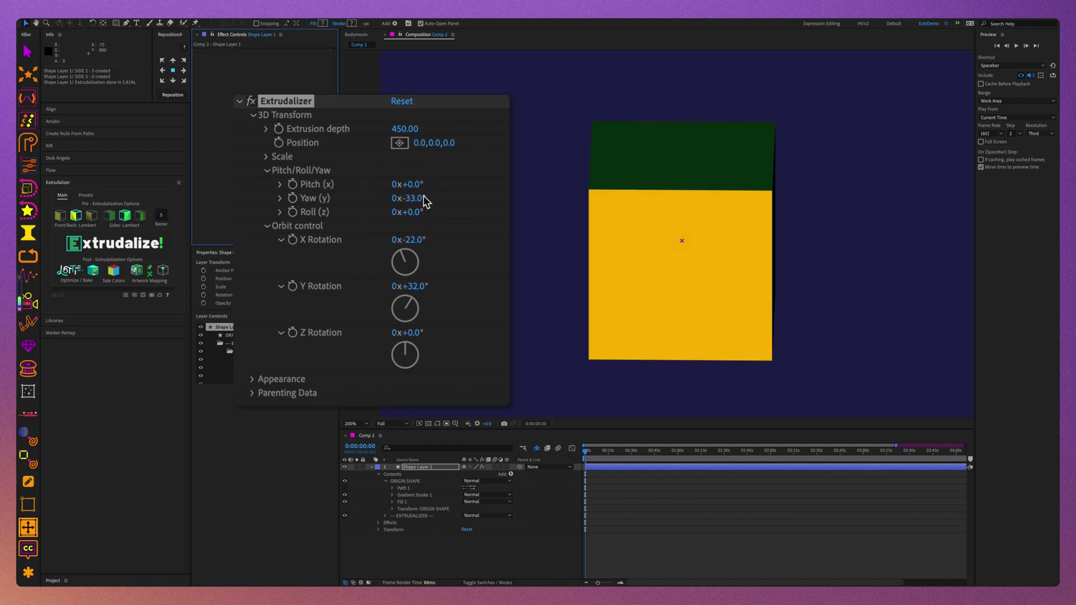
{"action": "key", "text": "ctrl+z"}
{"action": "mouse_move", "coordinate": [418, 188]}
{"action": "left_mouse_down"}
{"action": "mouse_move", "coordinate": [446, 189]}
{"action": "mouse_move", "coordinate": [410, 188]}
{"action": "mouse_move", "coordinate": [404, 199]}
{"action": "left_mouse_up"}
{"action": "key", "text": "super+z"}
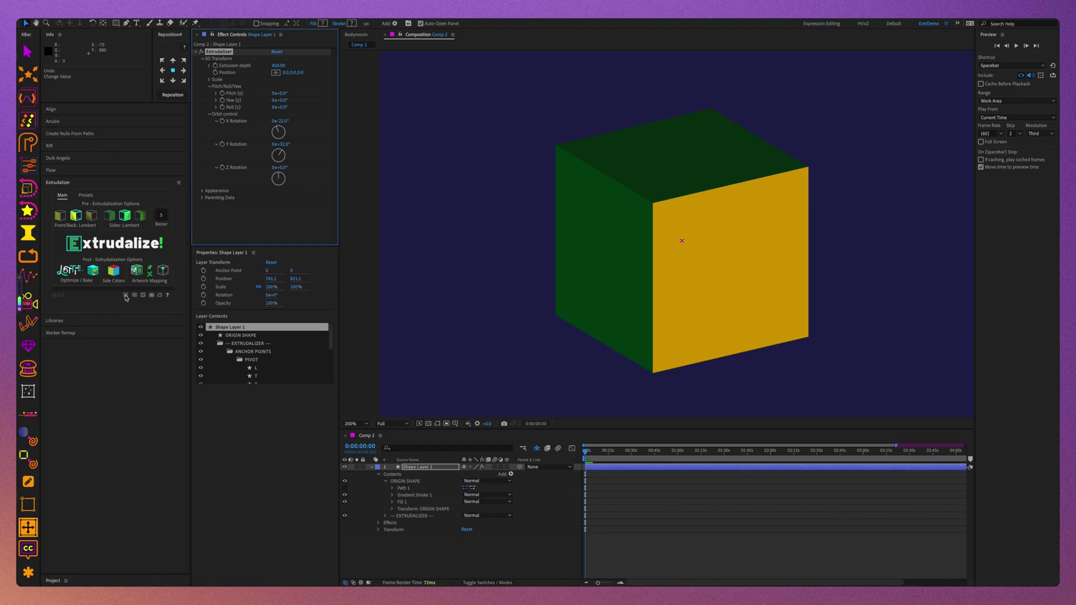
Step: Reposition the cube's origin anchor to the bottom right corner of its Front plane
{"action": "left_click", "coordinate": [126, 296]}
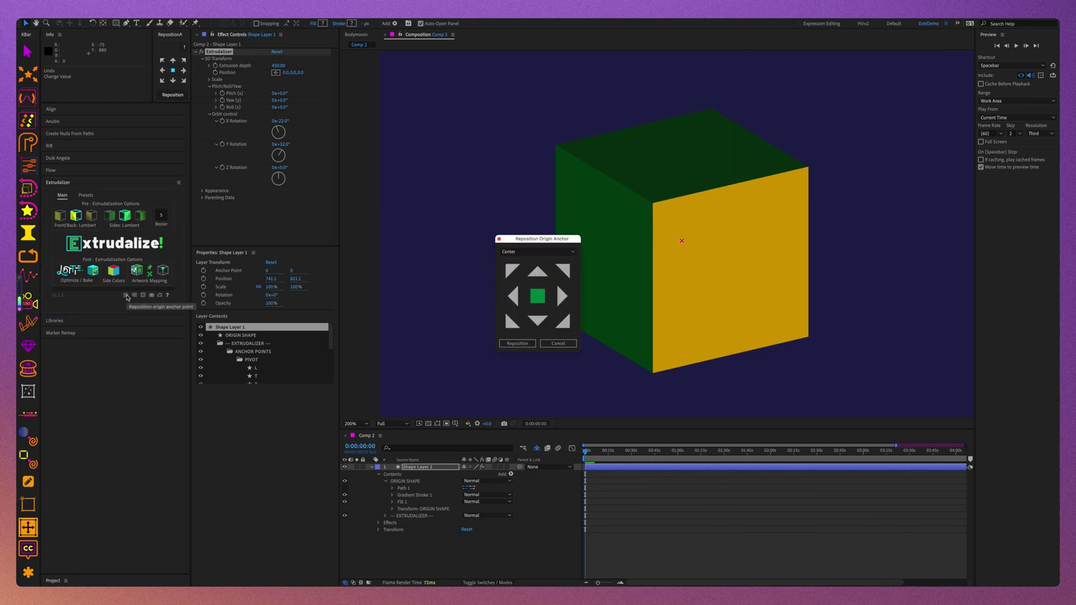
{"action": "left_click", "coordinate": [573, 253]}
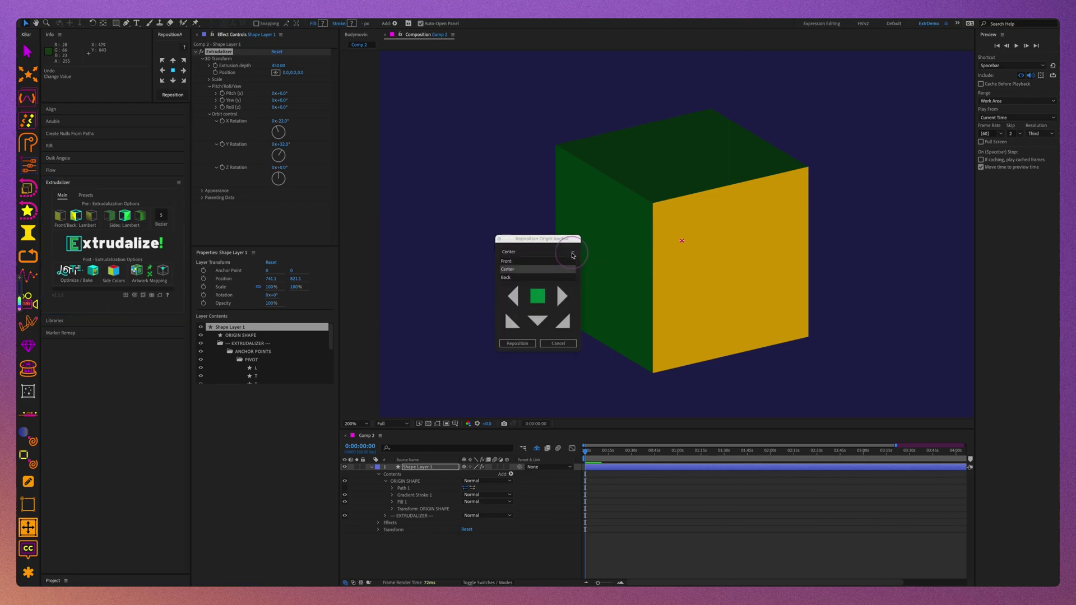
{"action": "left_click", "coordinate": [558, 261]}
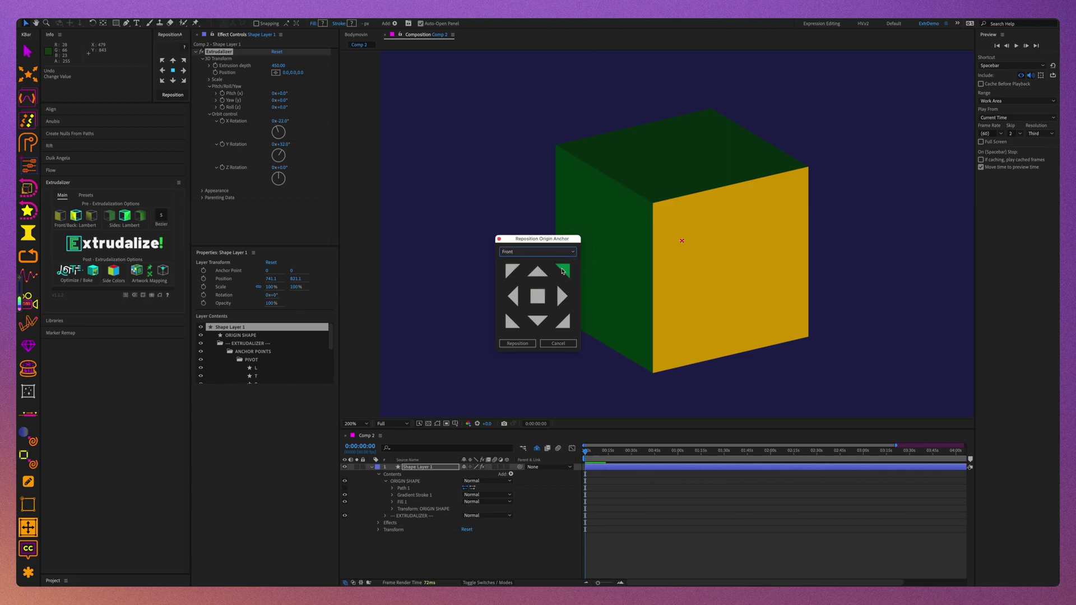
{"action": "left_click", "coordinate": [568, 321]}
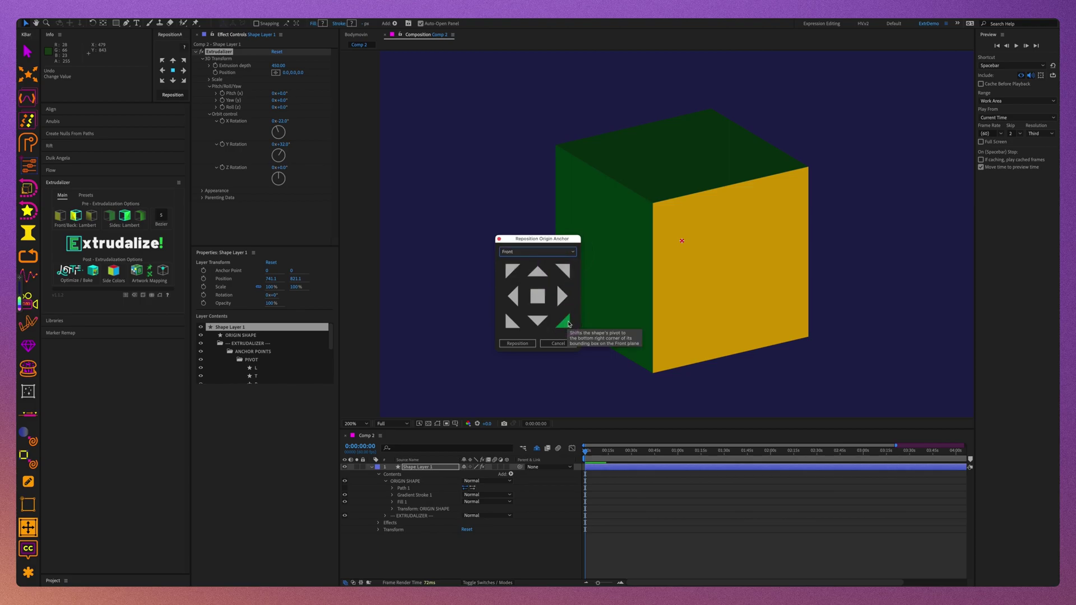
{"action": "left_click", "coordinate": [516, 343]}
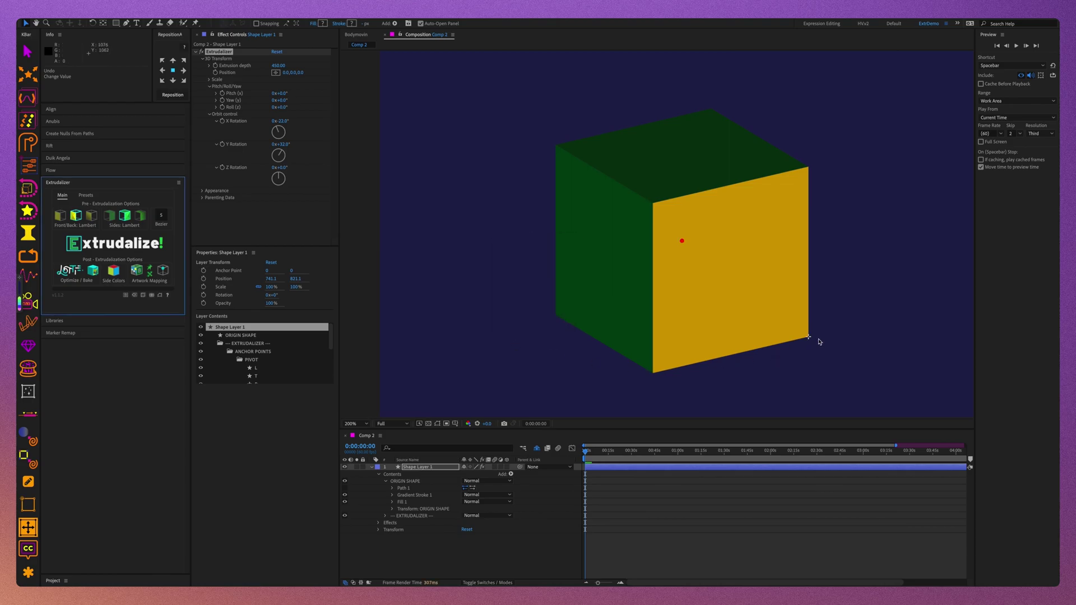
Step: Try yaw and pitch rotations of the cube about its front corner anchor, undoing each one
{"action": "scroll", "coordinate": [815, 344], "scroll_direction": "up", "scroll_amount": 2}
{"action": "scroll", "coordinate": [810, 345], "scroll_direction": "down", "scroll_amount": 2}
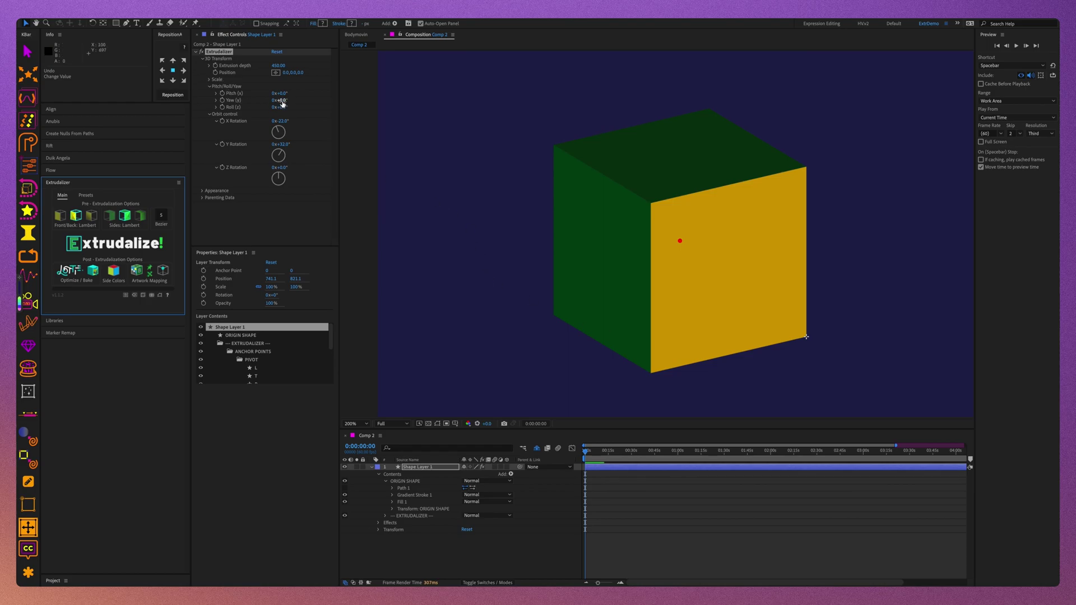
{"action": "left_click_drag", "start_coordinate": [283, 103], "coordinate": [296, 104]}
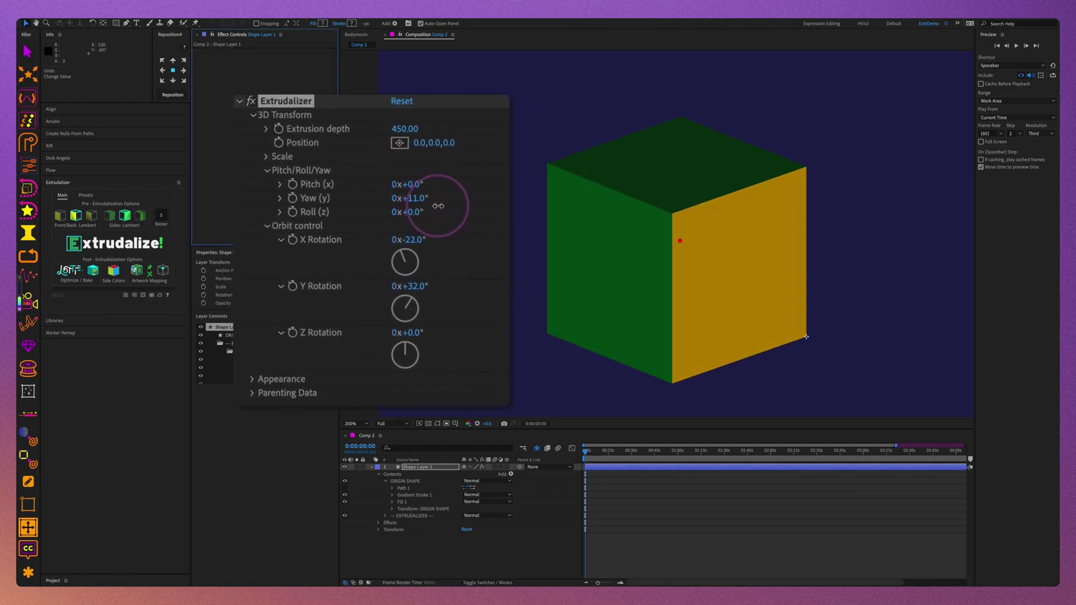
{"action": "left_click_drag", "start_coordinate": [438, 206], "coordinate": [414, 235]}
{"action": "key", "text": "super+z"}
{"action": "left_click_drag", "start_coordinate": [415, 185], "coordinate": [323, 119]}
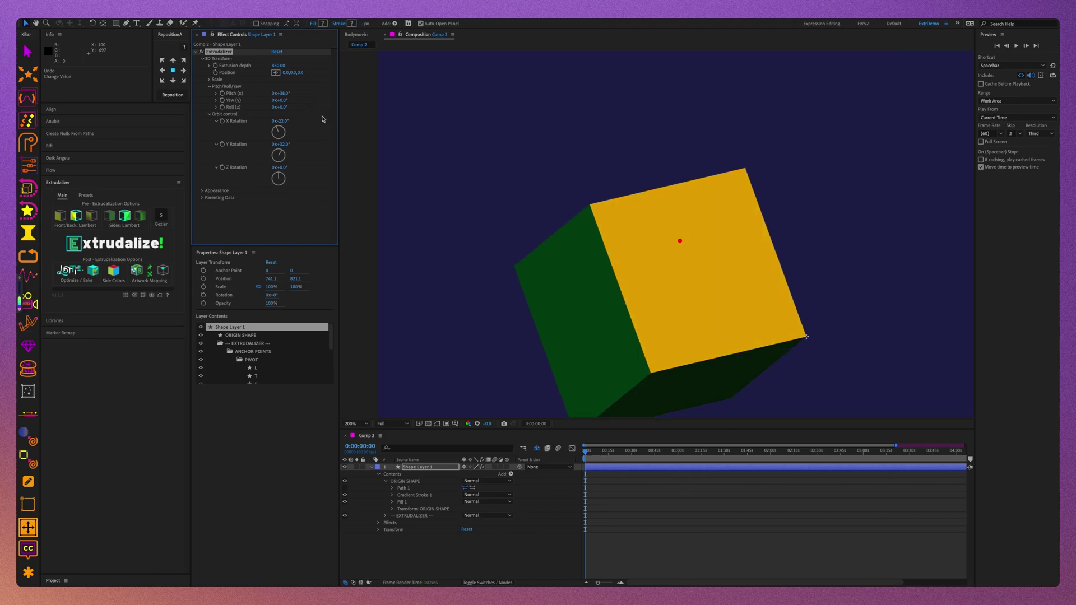
{"action": "key", "text": "ctrl+z"}
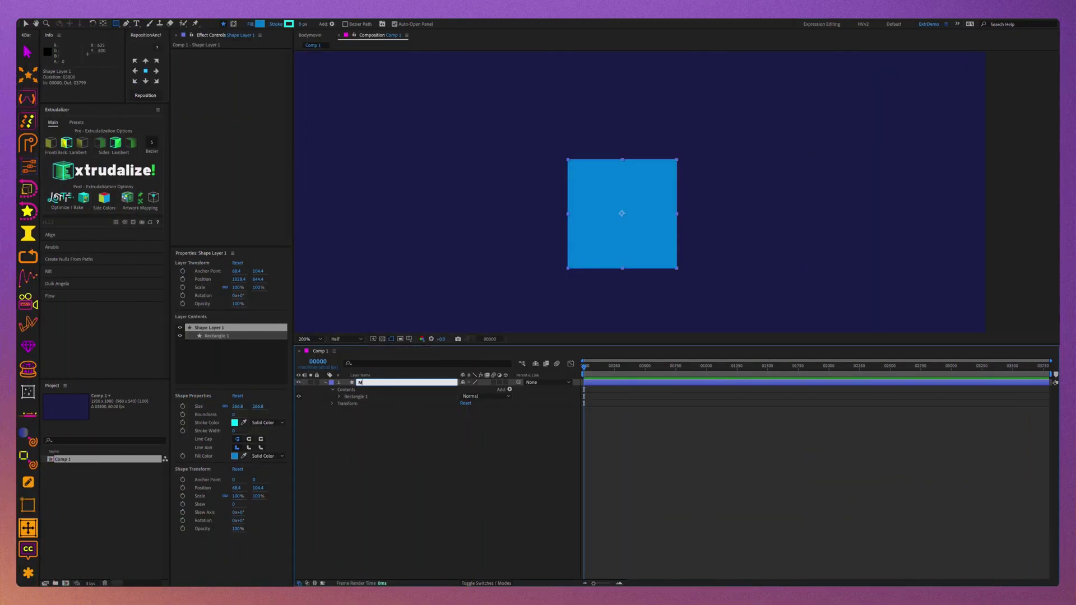
Step: Rename the blue square's layer to Mailbox and convert its rectangle path to a Bezier path
{"action": "type", "text": "ailbox"}
{"action": "key", "text": "Return"}
{"action": "left_click", "coordinate": [339, 396]}
{"action": "right_click", "coordinate": [371, 404]}
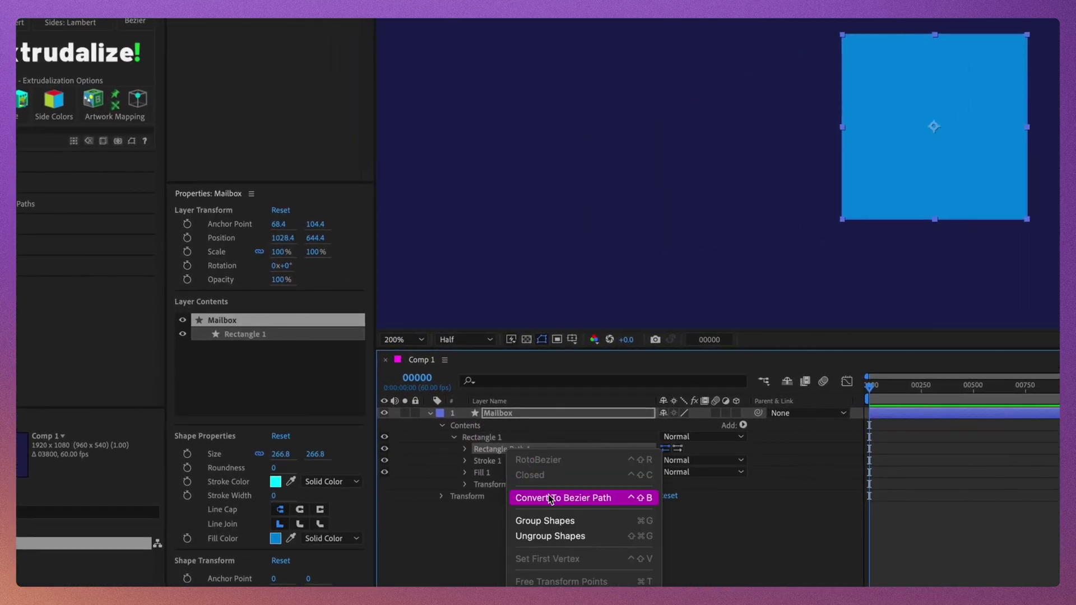
{"action": "left_click", "coordinate": [549, 499]}
Step: Select the square's two upper path points, show the rulers and place vertical guides along its side edges
{"action": "left_click", "coordinate": [465, 449]}
{"action": "left_click_drag", "start_coordinate": [1000, 43], "coordinate": [1054, 87]}
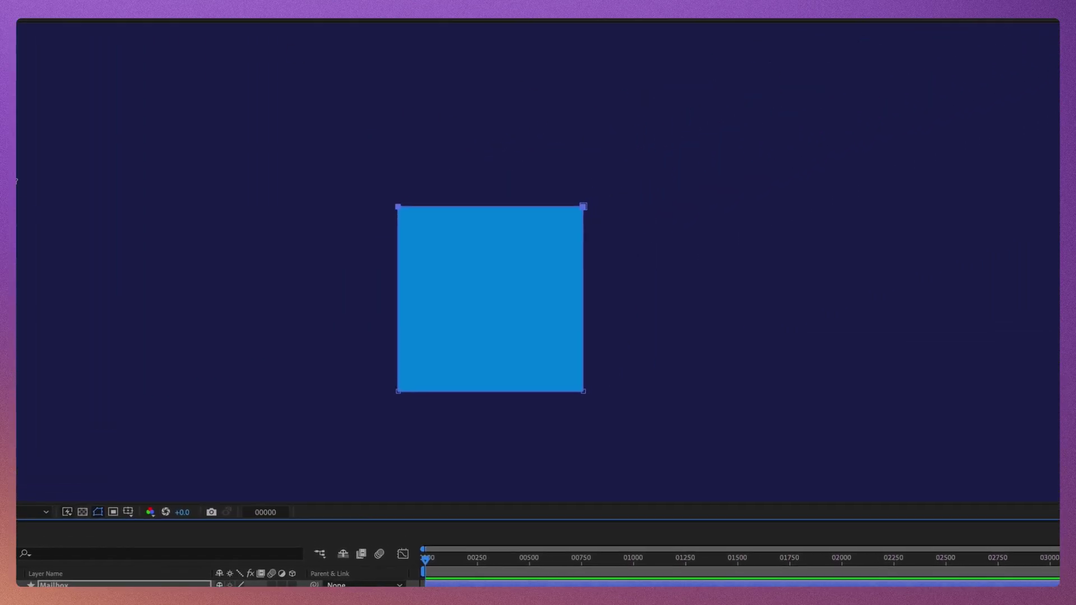
{"action": "key", "text": "ctrl+r"}
{"action": "left_click_drag", "start_coordinate": [19, 185], "coordinate": [400, 185]}
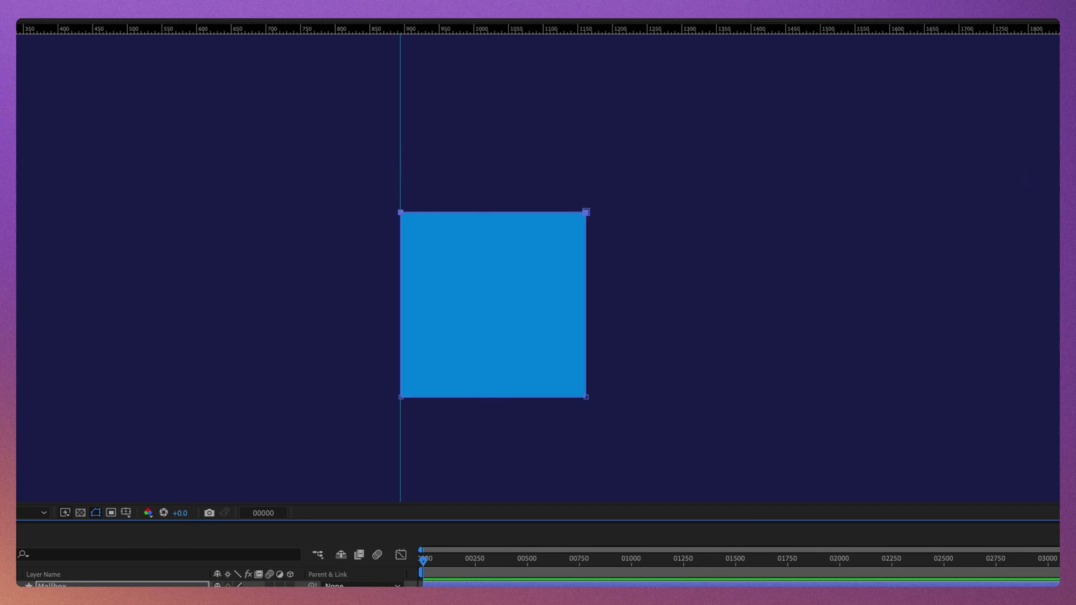
{"action": "left_click_drag", "start_coordinate": [20, 207], "coordinate": [569, 152]}
Step: Curve the square's two upper corners into a symmetrical arch, aligning their vertical Bezier handles to the guides
{"action": "left_click_drag", "start_coordinate": [603, 271], "coordinate": [586, 213]}
{"action": "left_click", "coordinate": [400, 212], "text": "alt"}
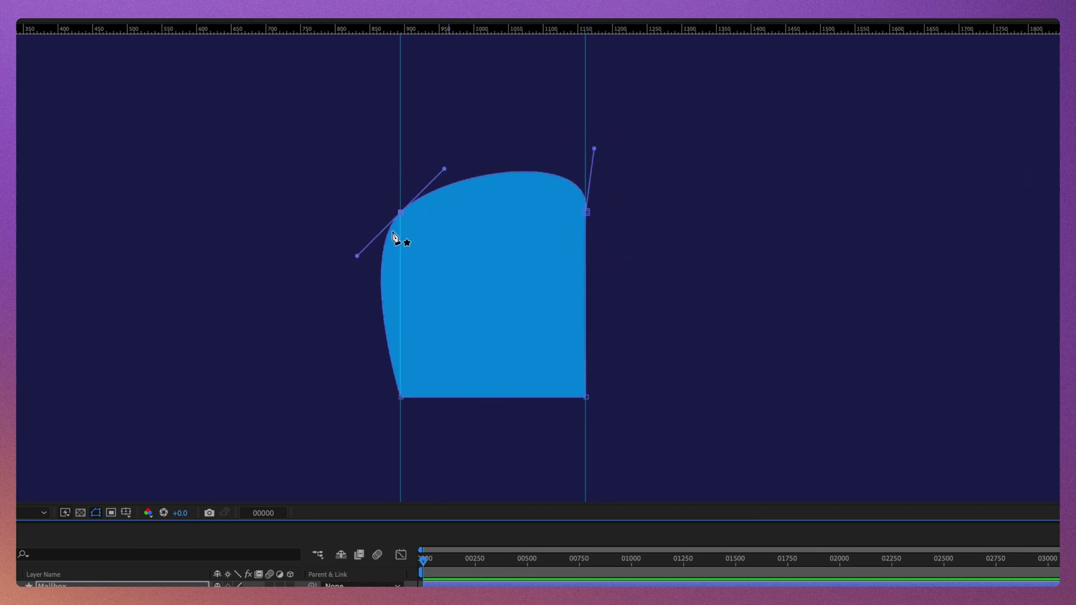
{"action": "left_click_drag", "start_coordinate": [394, 238], "coordinate": [402, 144]}
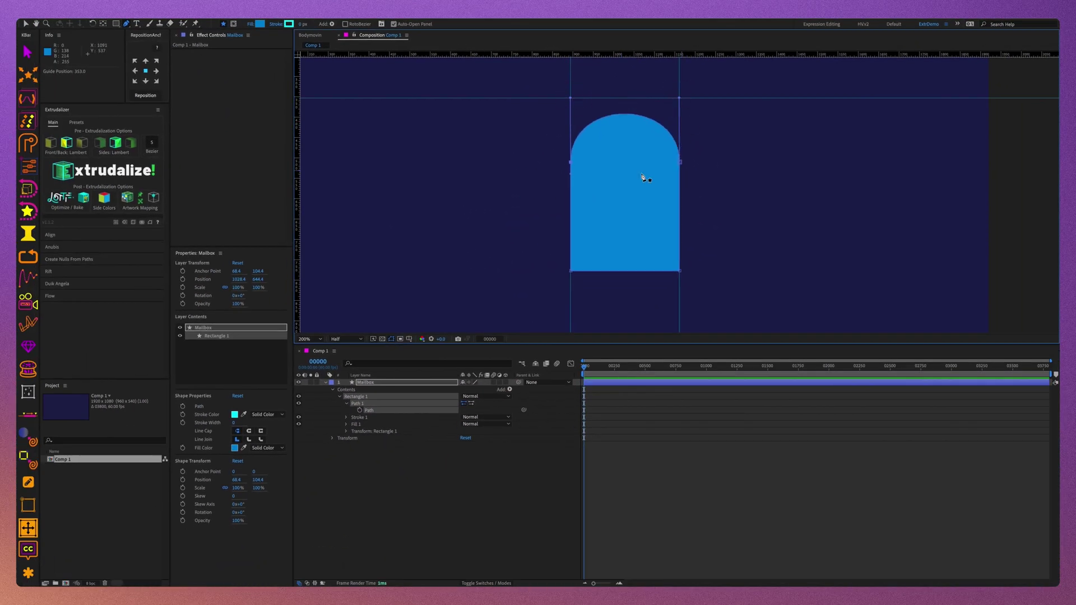
{"action": "left_click_drag", "start_coordinate": [570, 174], "coordinate": [571, 163]}
{"action": "middle_click_drag", "start_coordinate": [551, 126], "coordinate": [552, 202]}
{"action": "key", "text": "v"}
{"action": "left_click_drag", "start_coordinate": [557, 173], "coordinate": [557, 157]}
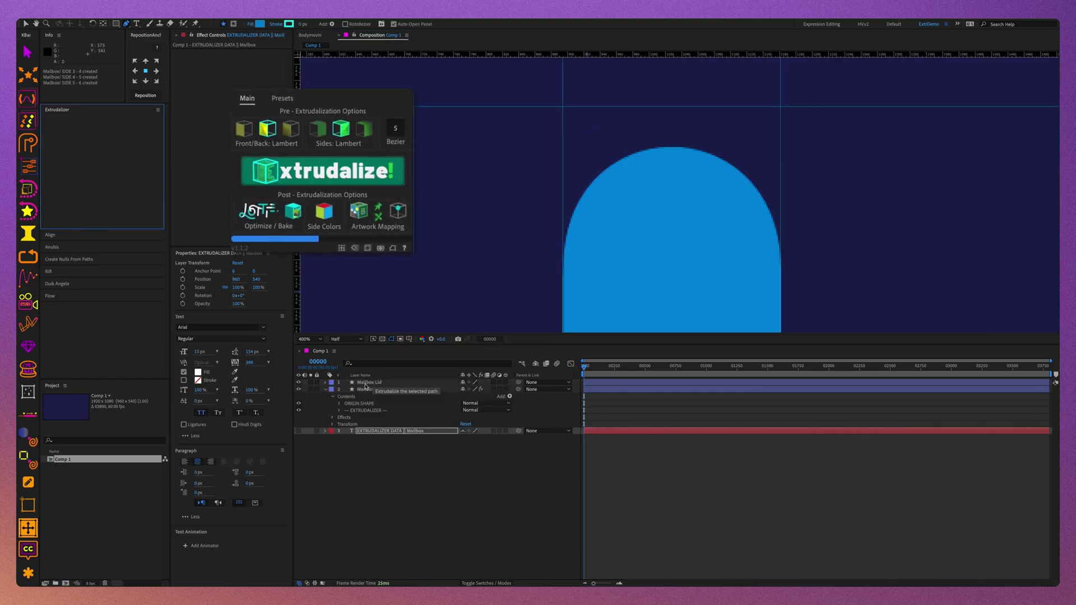
Step: Extrudalize the Mailbox and Mailbox Lid layers and hide the Mailbox Lid layer
{"action": "left_click", "coordinate": [104, 173]}
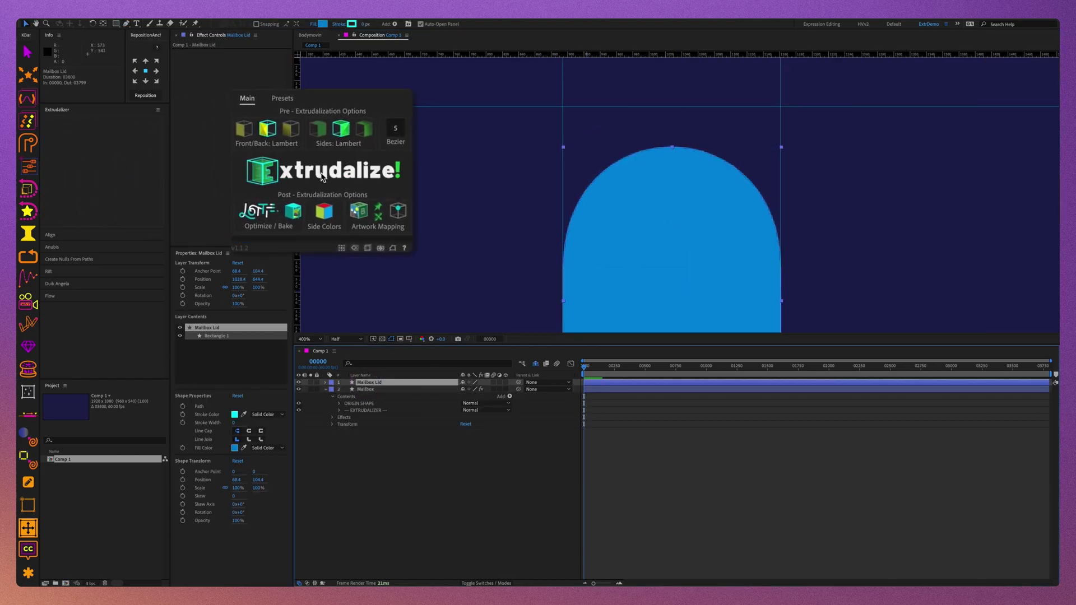
{"action": "left_click", "coordinate": [321, 175]}
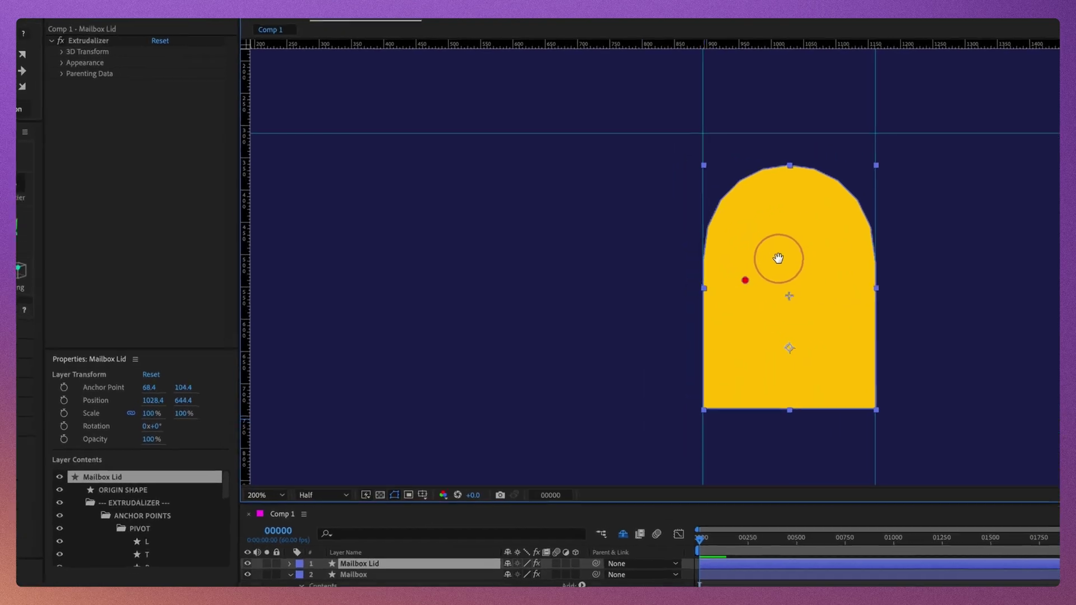
{"action": "left_click", "coordinate": [247, 564]}
{"action": "left_click", "coordinate": [392, 574]}
{"action": "left_click", "coordinate": [25, 328]}
{"action": "left_click", "coordinate": [392, 563]}
{"action": "left_click", "coordinate": [26, 328]}
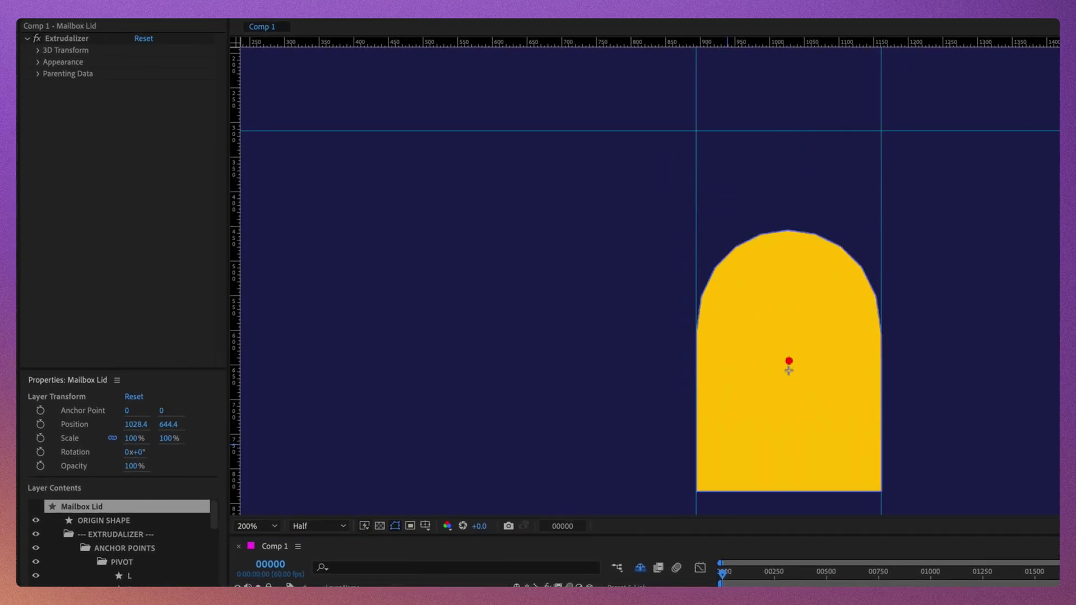
Step: Set the Mailbox layer's extrusion depth to 700 and orbit it to an angled view showing its front and side
{"action": "left_click", "coordinate": [685, 178]}
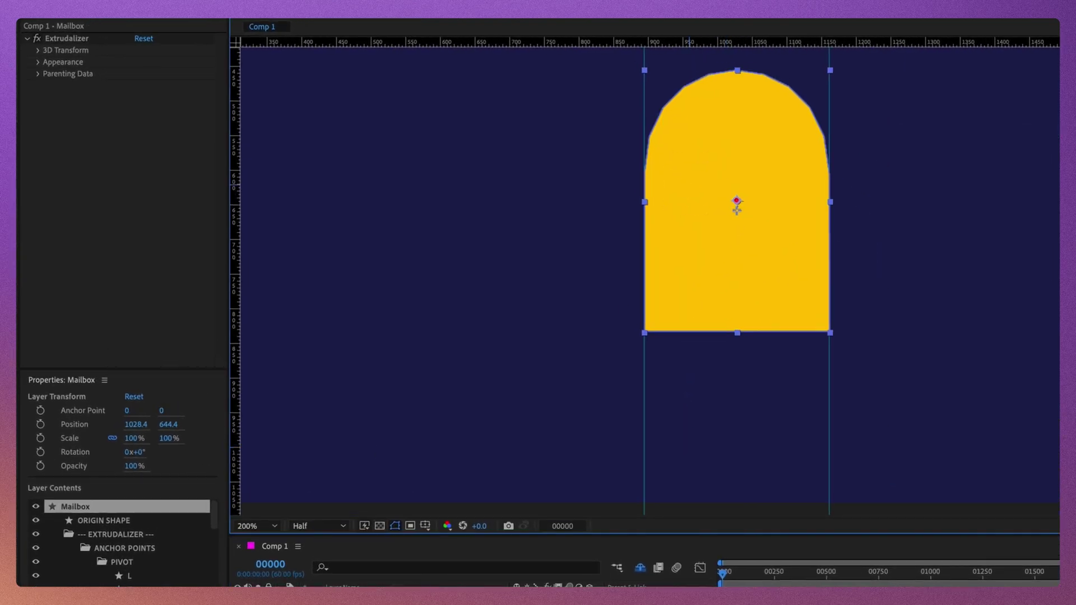
{"action": "left_click", "coordinate": [38, 50]}
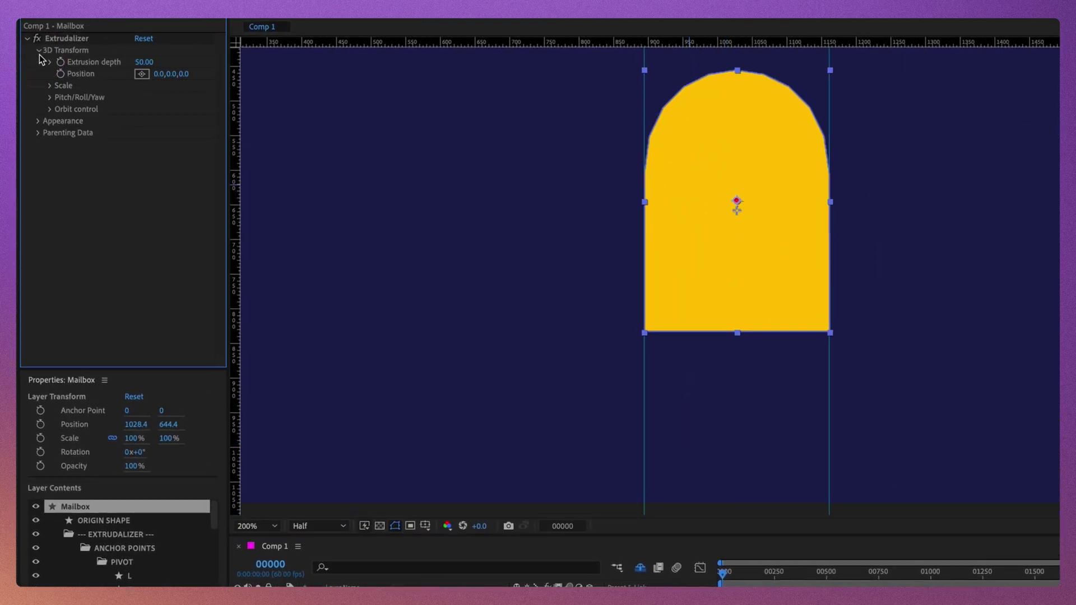
{"action": "left_click", "coordinate": [56, 110]}
{"action": "left_click_drag", "start_coordinate": [159, 161], "coordinate": [173, 136]}
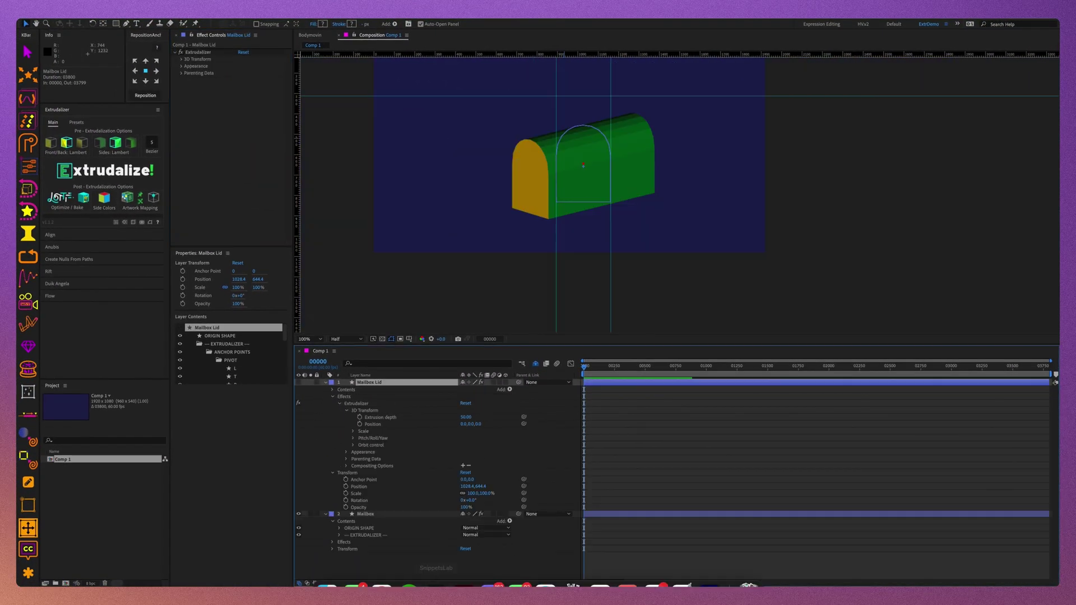
Step: Link the Mailbox Lid's orbit X Rotation and Y Rotation to the matching orbit controls of the Mailbox layer
{"action": "left_click", "coordinate": [333, 542]}
{"action": "left_click", "coordinate": [340, 549]}
{"action": "left_click", "coordinate": [361, 514]}
{"action": "left_click", "coordinate": [191, 35]}
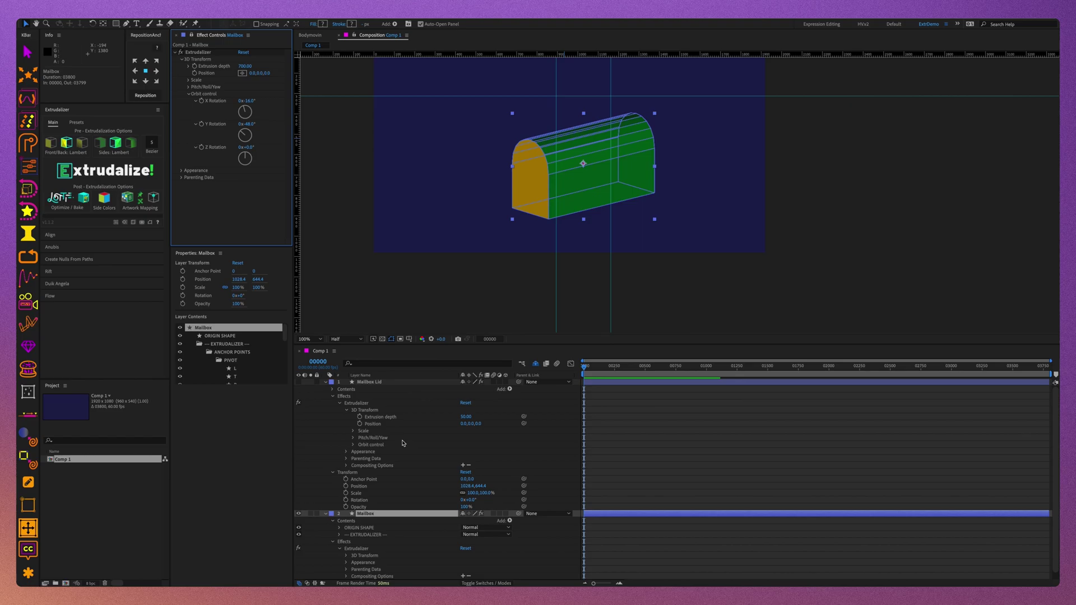
{"action": "left_click", "coordinate": [354, 445]}
{"action": "left_click_drag", "start_coordinate": [523, 451], "coordinate": [221, 102]}
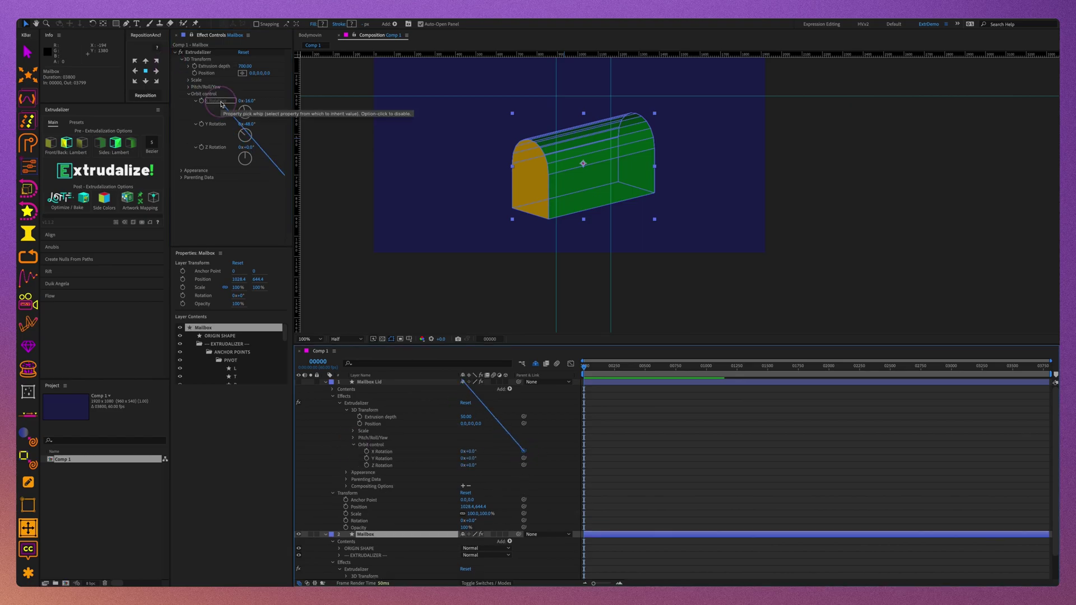
{"action": "left_click_drag", "start_coordinate": [523, 458], "coordinate": [220, 124]}
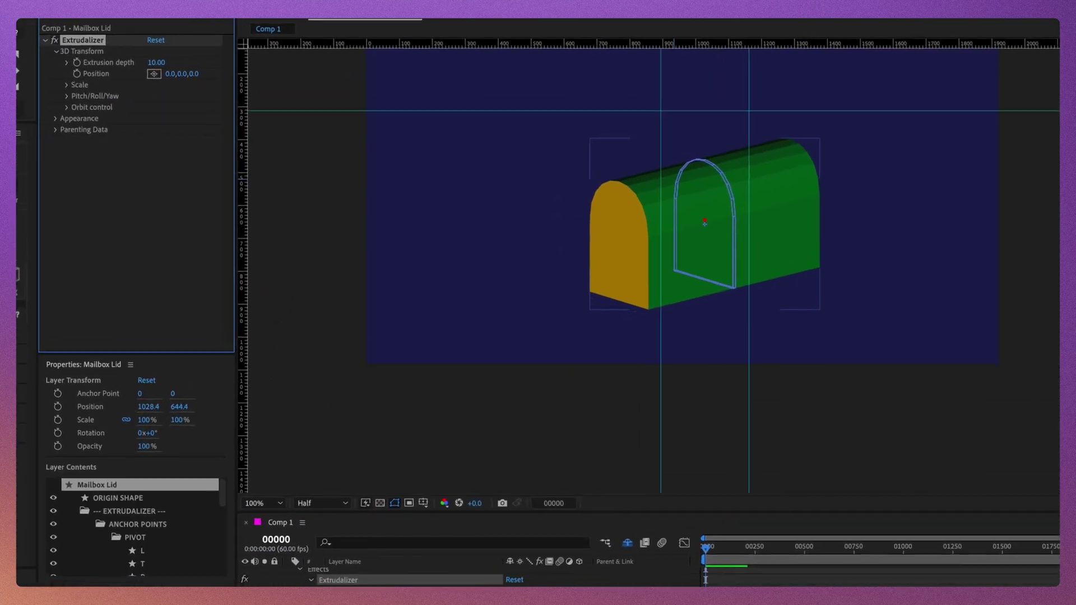
Step: Reposition the Mailbox Lid's origin anchor to the bottom center of its Back plane
{"action": "left_click", "coordinate": [448, 577]}
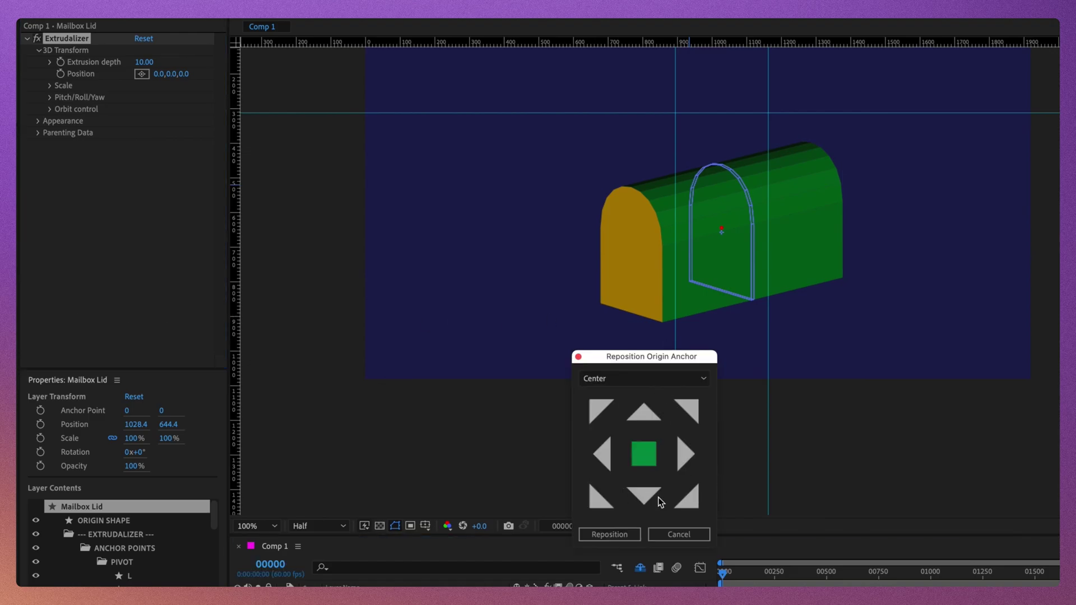
{"action": "left_click", "coordinate": [661, 385]}
{"action": "left_click", "coordinate": [639, 423]}
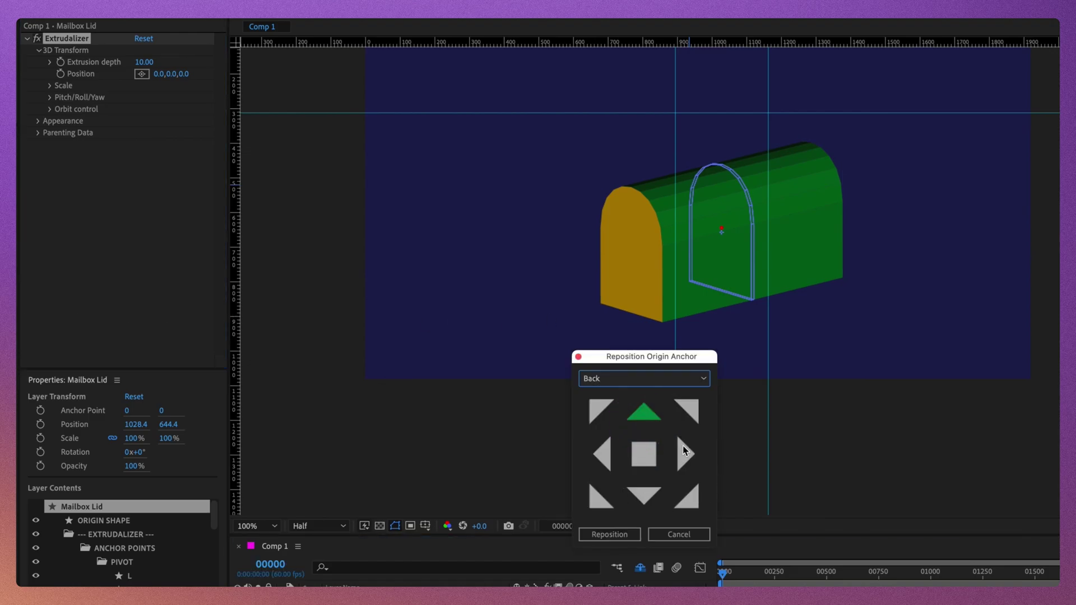
{"action": "left_click", "coordinate": [691, 499]}
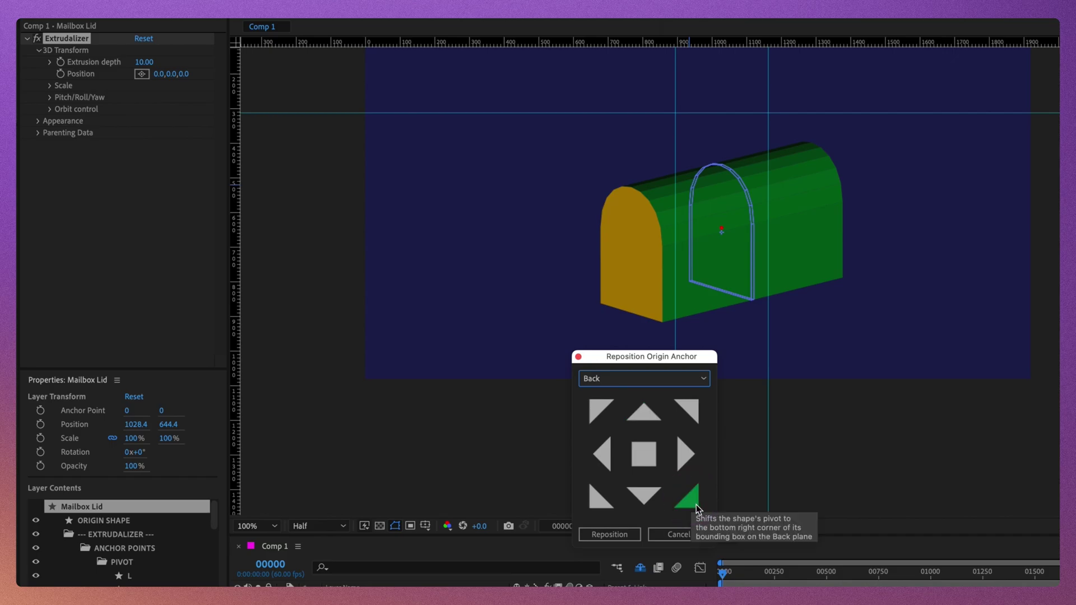
{"action": "left_click", "coordinate": [655, 503]}
{"action": "left_click", "coordinate": [629, 535]}
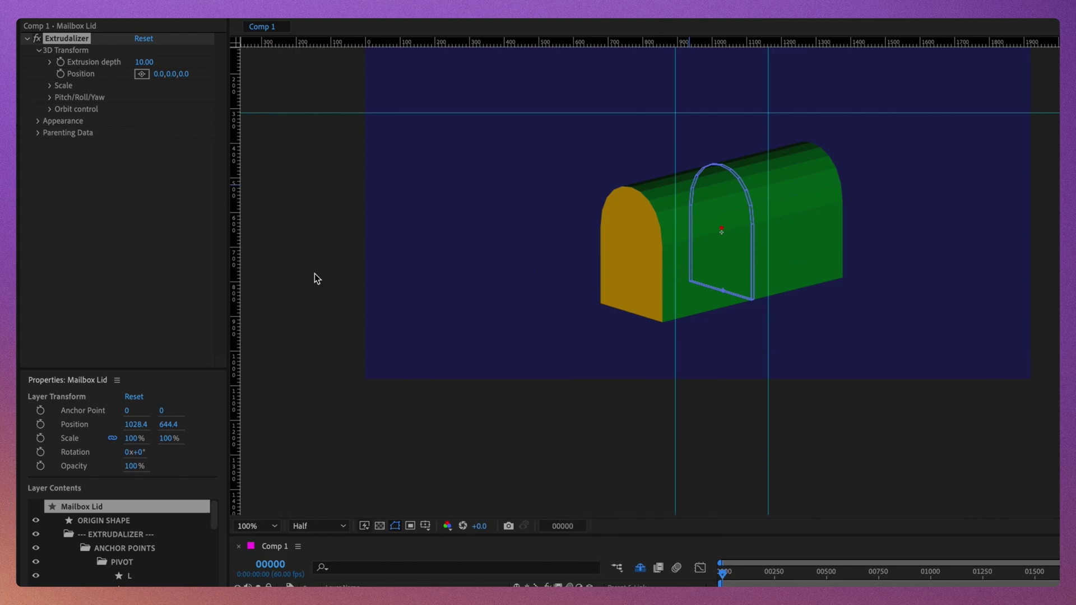
Step: Set the Mailbox Lid's Z position to 350 so it sits on the front face of the mailbox
{"action": "left_click_drag", "start_coordinate": [482, 424], "coordinate": [629, 409]}
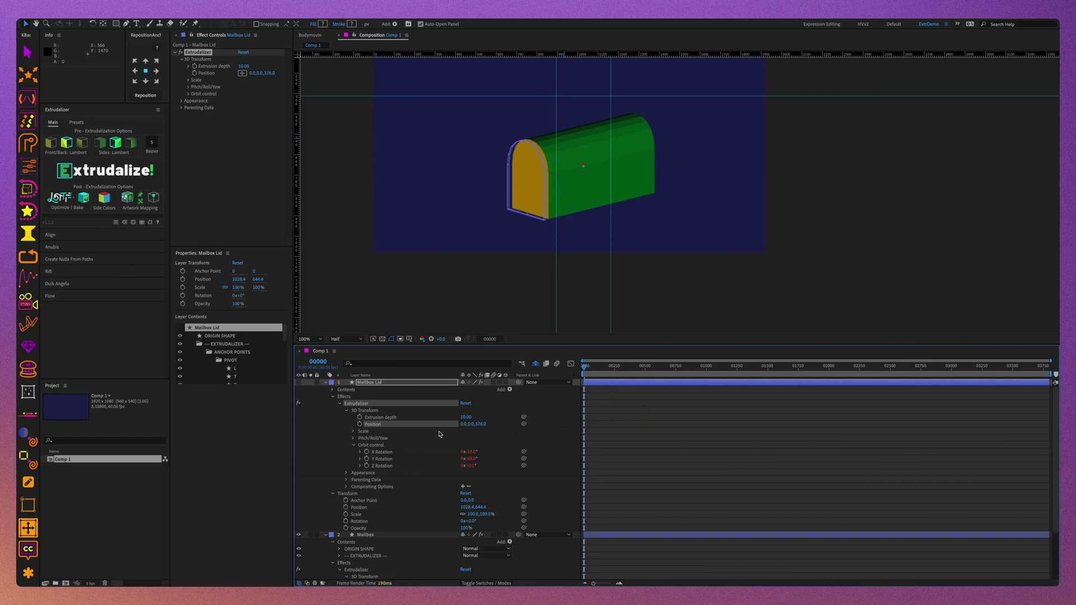
{"action": "left_click", "coordinate": [481, 424]}
{"action": "key", "text": "Return"}
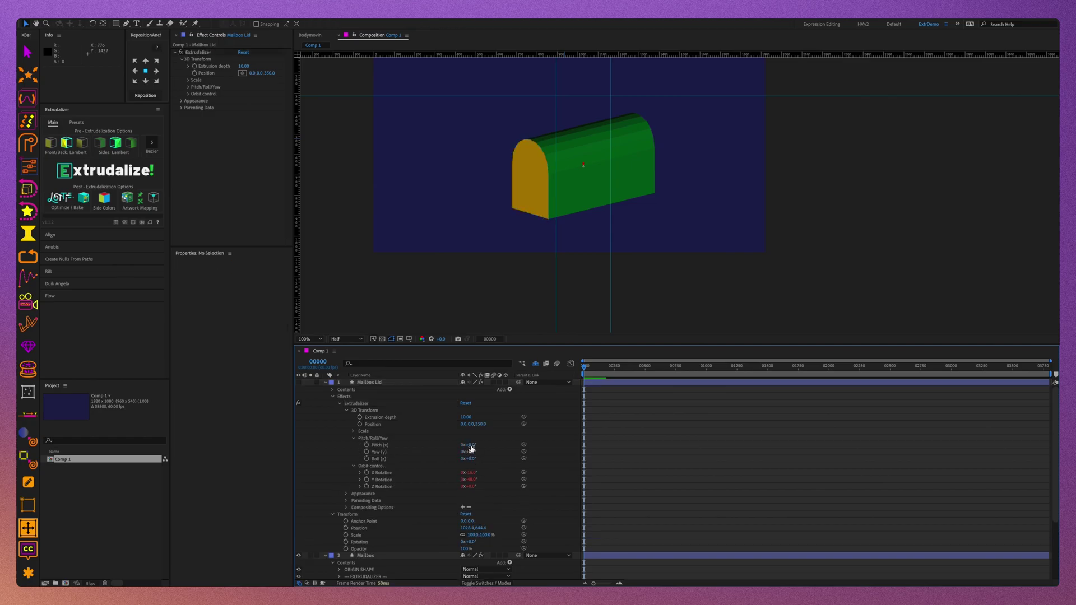
Step: Show the Mailbox Lid layer and adjust its pitch to swing the lid open from the bottom edge
{"action": "left_click_drag", "start_coordinate": [469, 445], "coordinate": [461, 452]}
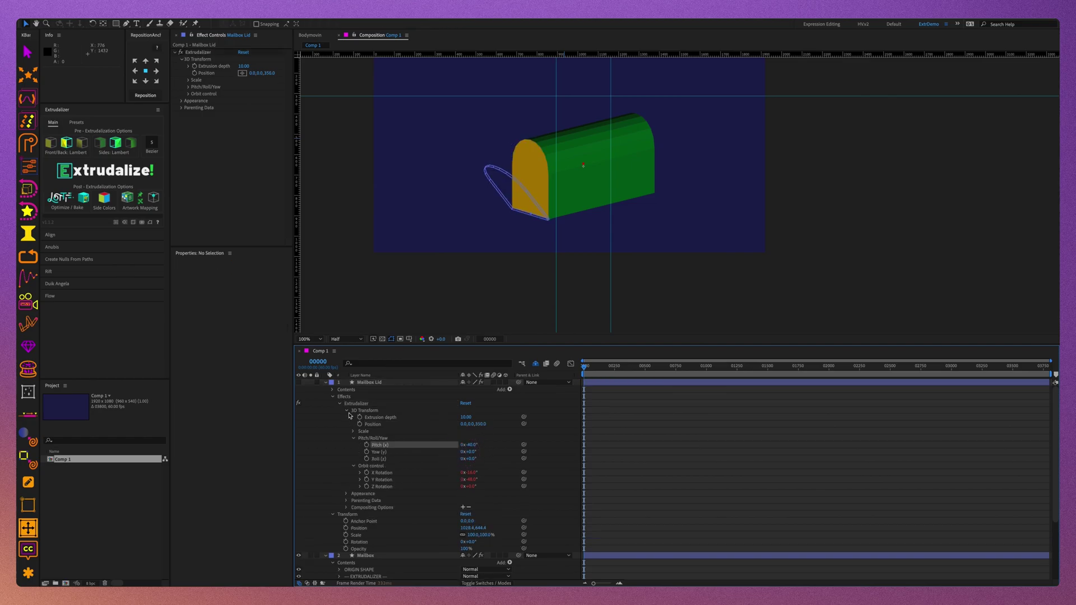
{"action": "left_click", "coordinate": [304, 385]}
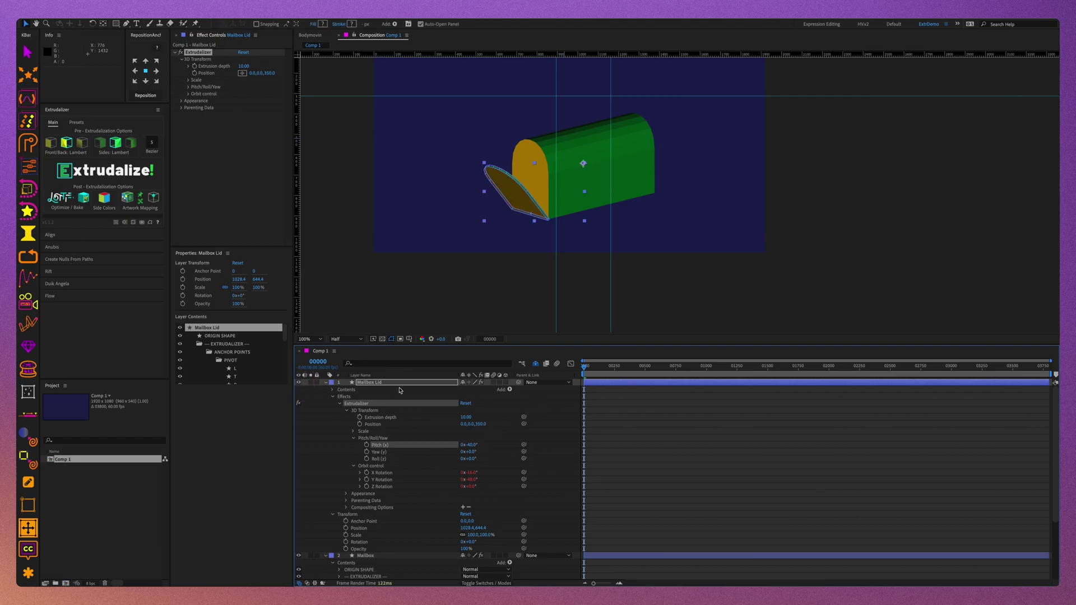
{"action": "left_click_drag", "start_coordinate": [464, 444], "coordinate": [446, 454]}
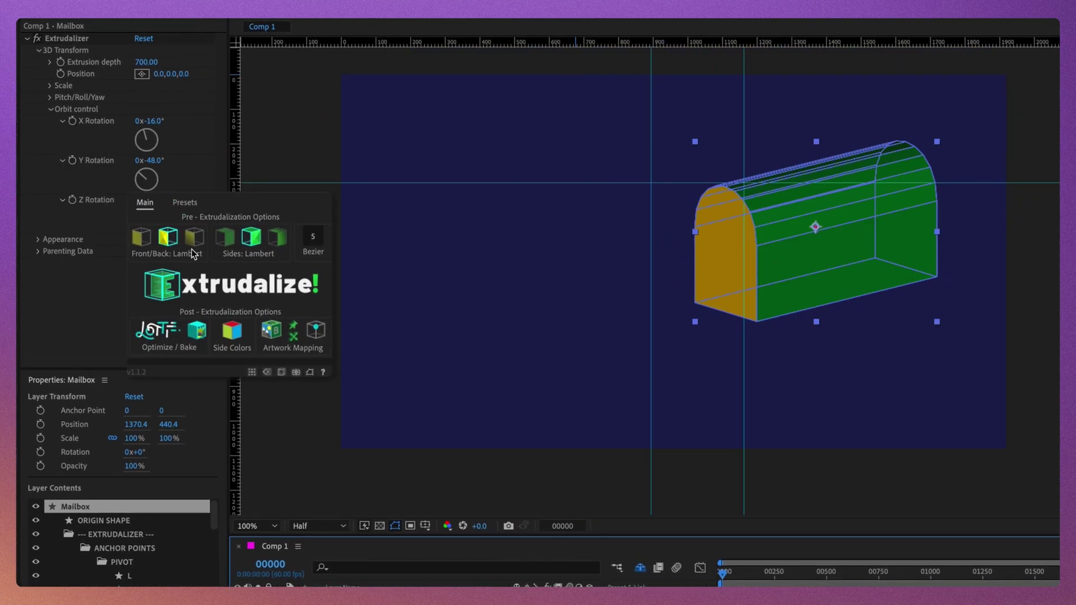
Step: Extrudalize the Mailbox with the Gradient front/back option and set its front color to black
{"action": "left_click", "coordinate": [168, 238]}
{"action": "left_click", "coordinate": [226, 287]}
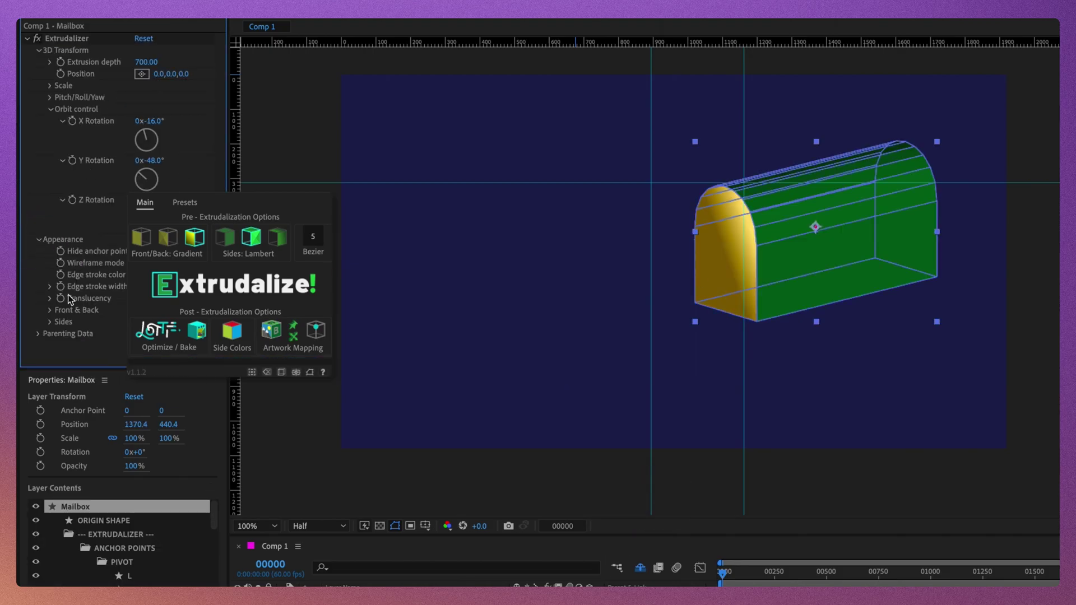
{"action": "left_click", "coordinate": [49, 310]}
{"action": "left_click", "coordinate": [142, 151]}
{"action": "left_click", "coordinate": [313, 507]}
{"action": "left_click", "coordinate": [613, 334]}
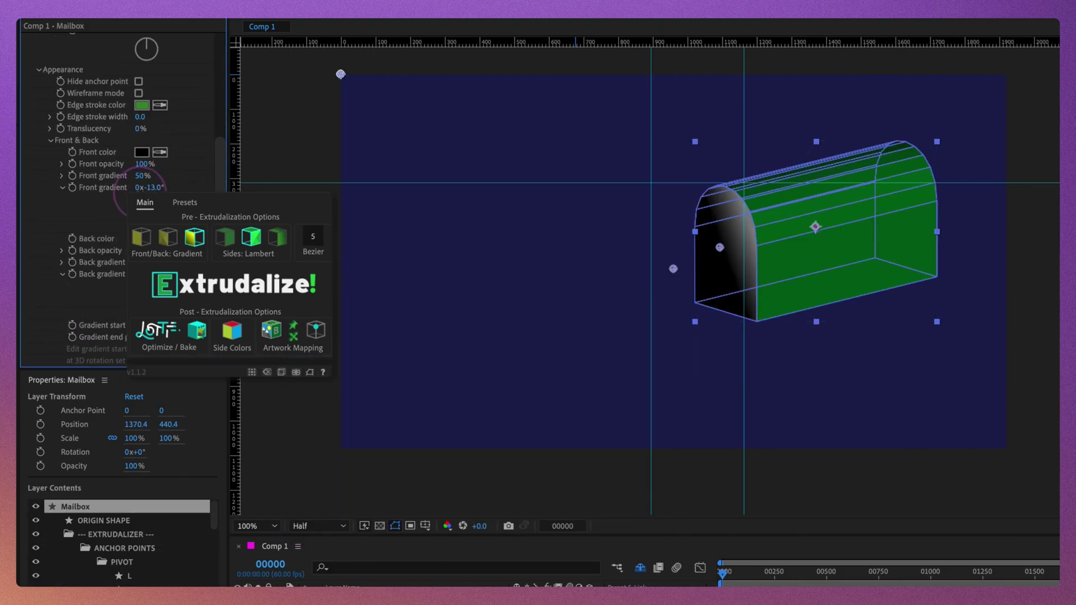
Step: Set the Mailbox's front gradient angle to -162° and move the gradient's start and end points to darken the front face
{"action": "left_click_drag", "start_coordinate": [143, 187], "coordinate": [79, 232]}
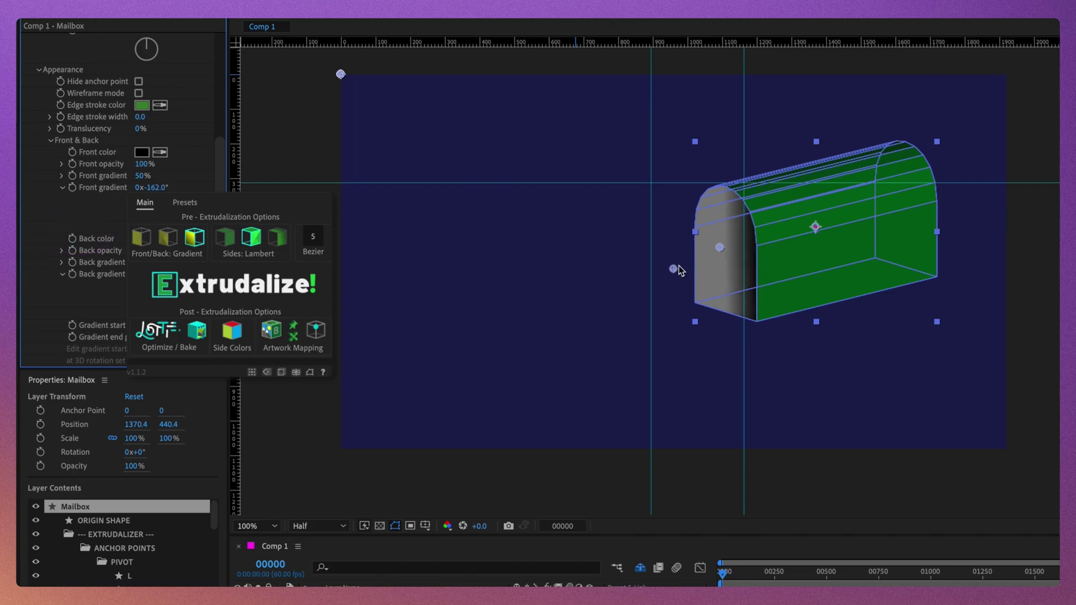
{"action": "left_click_drag", "start_coordinate": [720, 247], "coordinate": [733, 240]}
{"action": "left_click_drag", "start_coordinate": [673, 269], "coordinate": [555, 289]}
{"action": "left_click", "coordinate": [50, 145]}
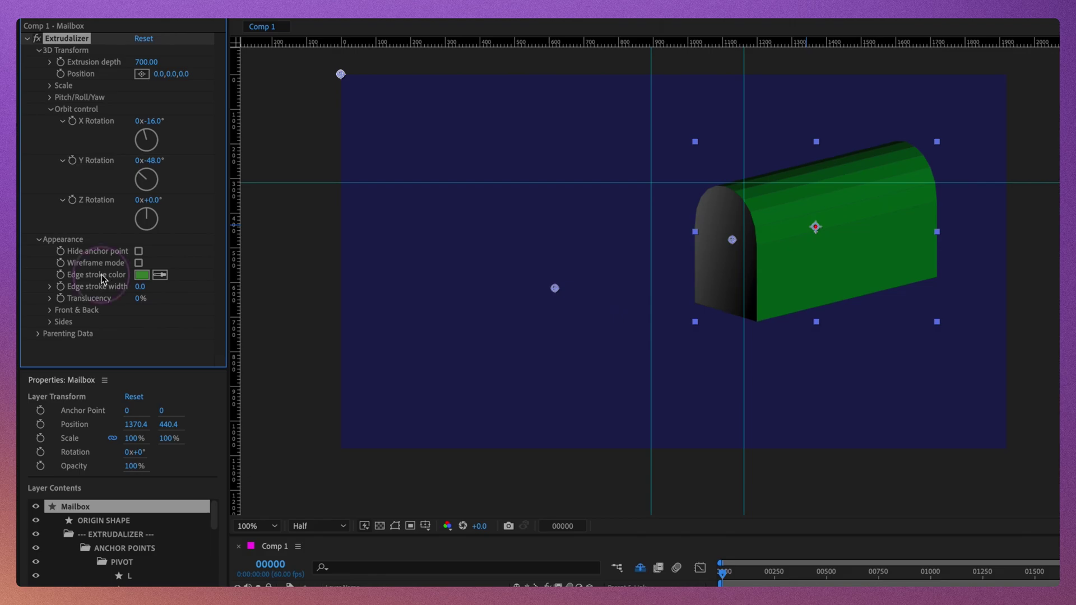
Step: Set the Mailbox's sides color to blue 194AAB
{"action": "left_click", "coordinate": [49, 321]}
{"action": "left_click", "coordinate": [142, 262]}
{"action": "left_click", "coordinate": [420, 414]}
{"action": "left_click", "coordinate": [459, 389]}
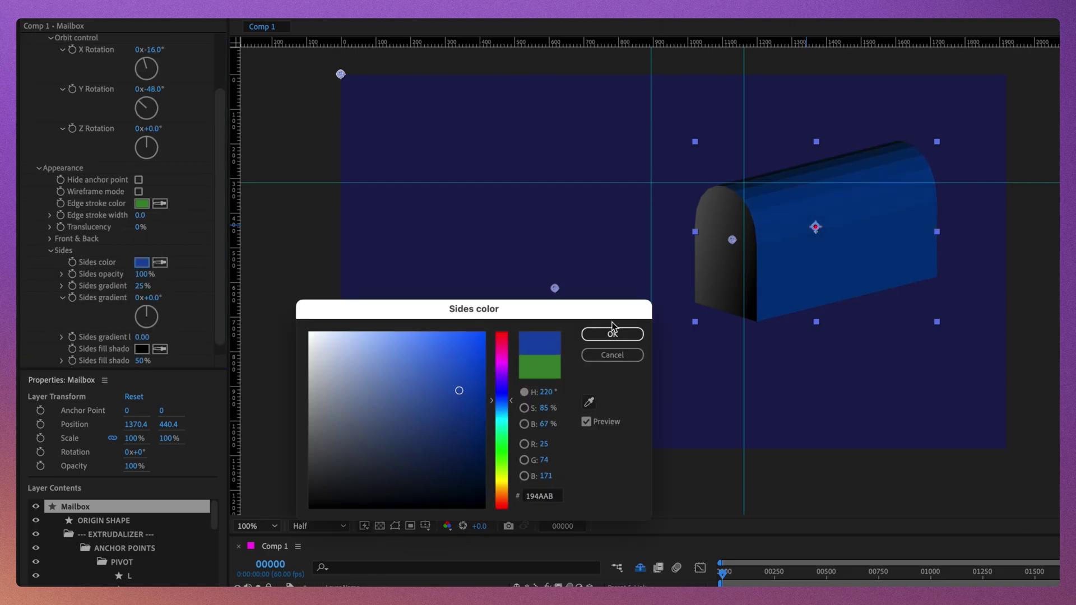
{"action": "left_click", "coordinate": [613, 333]}
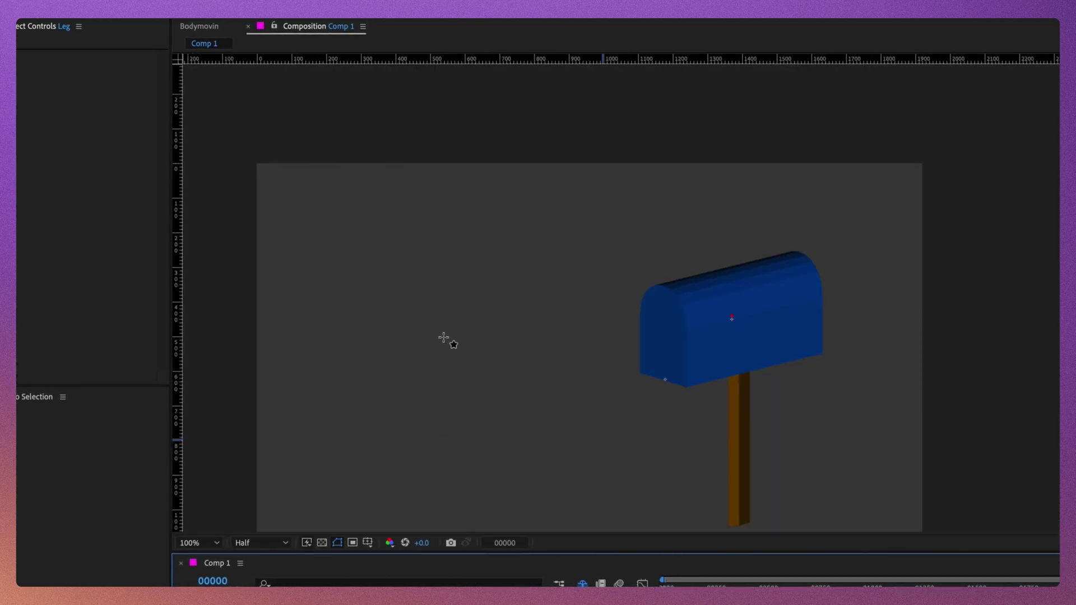
Step: Draw a narrow vertical rectangle beside the mailbox, reshape its upper end into a flag, and fill it red
{"action": "left_click_drag", "start_coordinate": [439, 308], "coordinate": [453, 375]}
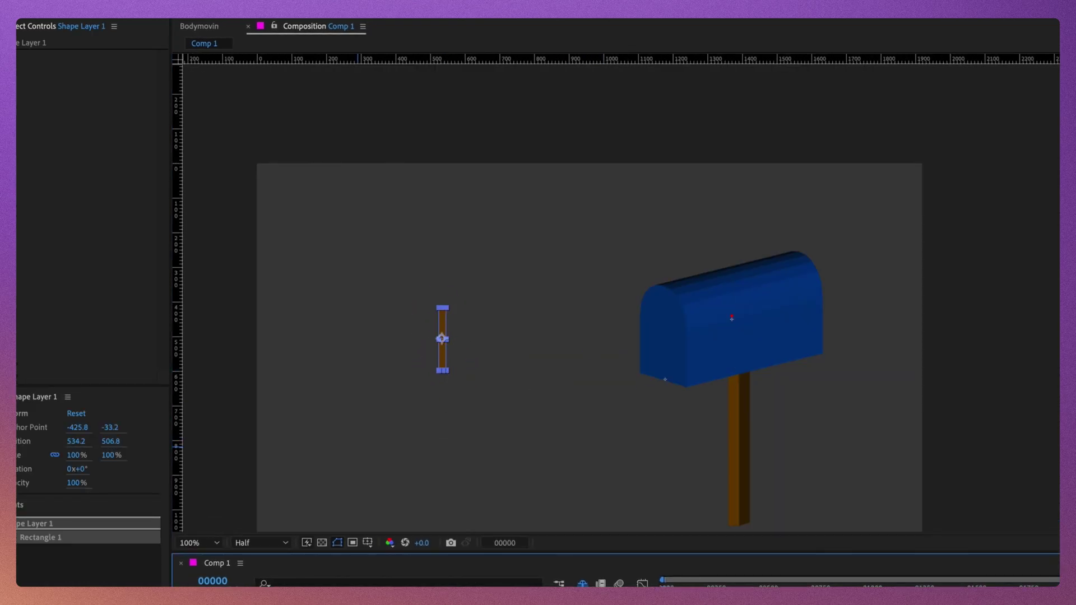
{"action": "scroll", "coordinate": [448, 314], "scroll_direction": "up", "scroll_amount": 4}
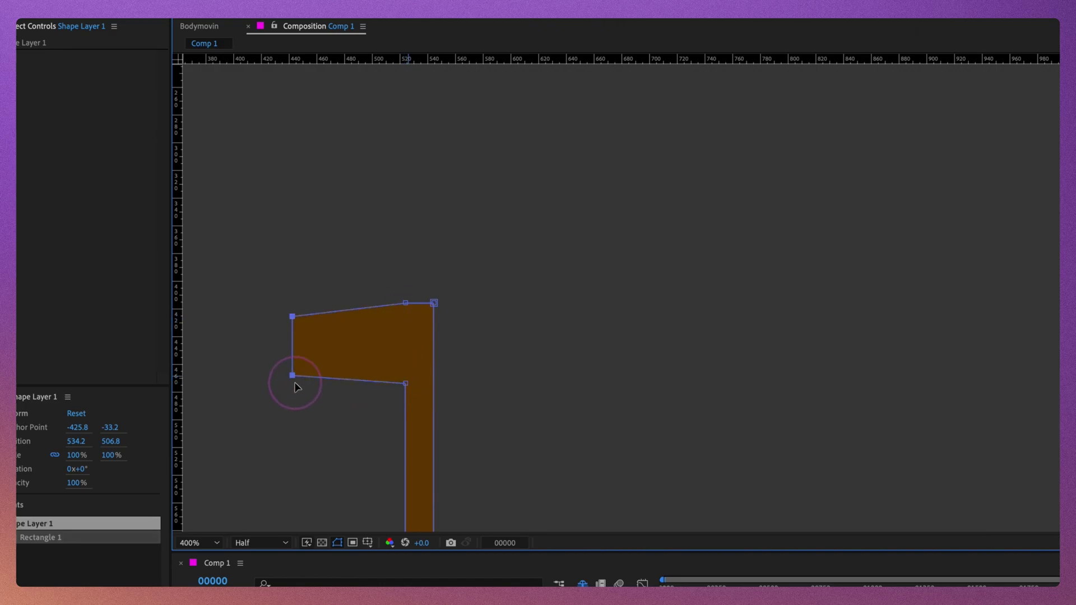
{"action": "scroll", "coordinate": [395, 382], "scroll_direction": "down", "scroll_amount": 2}
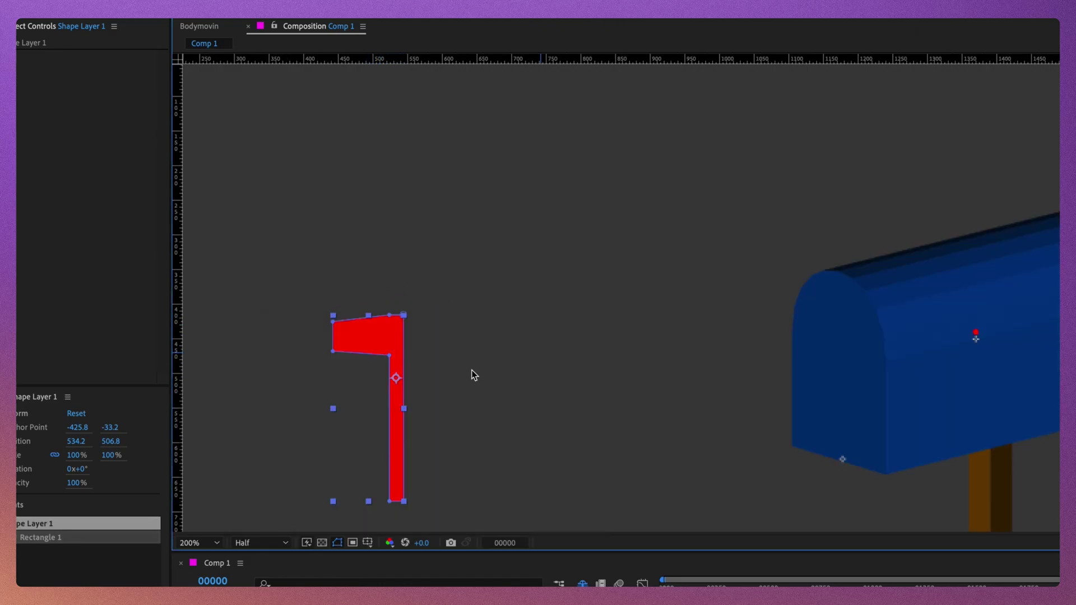
{"action": "scroll", "coordinate": [473, 372], "scroll_direction": "down", "scroll_amount": 2}
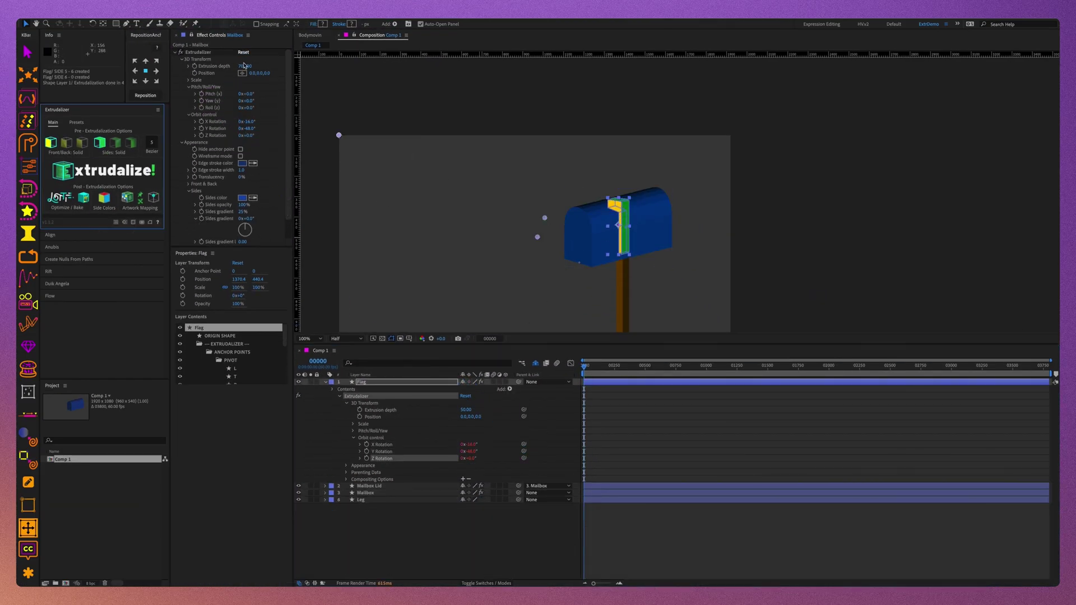
Step: Set the Flag's extrusion depth to 10, its yaw to 90° and its Z position to -250
{"action": "left_click", "coordinate": [206, 43]}
{"action": "type", "text": "10"}
{"action": "key", "text": "Return"}
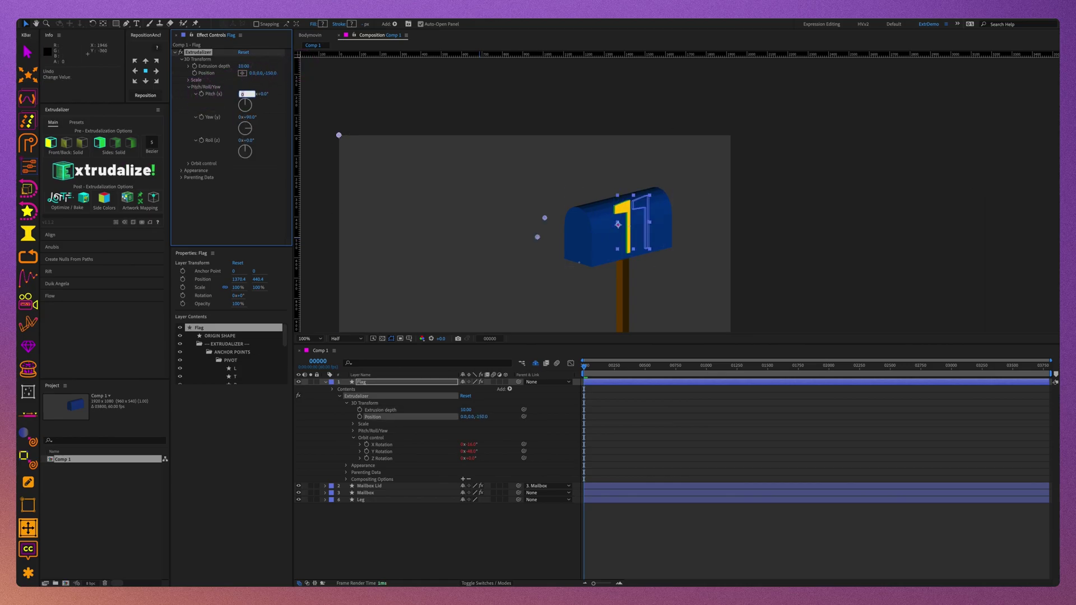
{"action": "key", "text": "shift+Tab"}
{"action": "type", "text": "-250"}
{"action": "key", "text": "Return"}
Step: Undo the trial rotation of the Flag and reposition its origin anchor to the bottom end of the pole
{"action": "left_click_drag", "start_coordinate": [249, 147], "coordinate": [251, 111]}
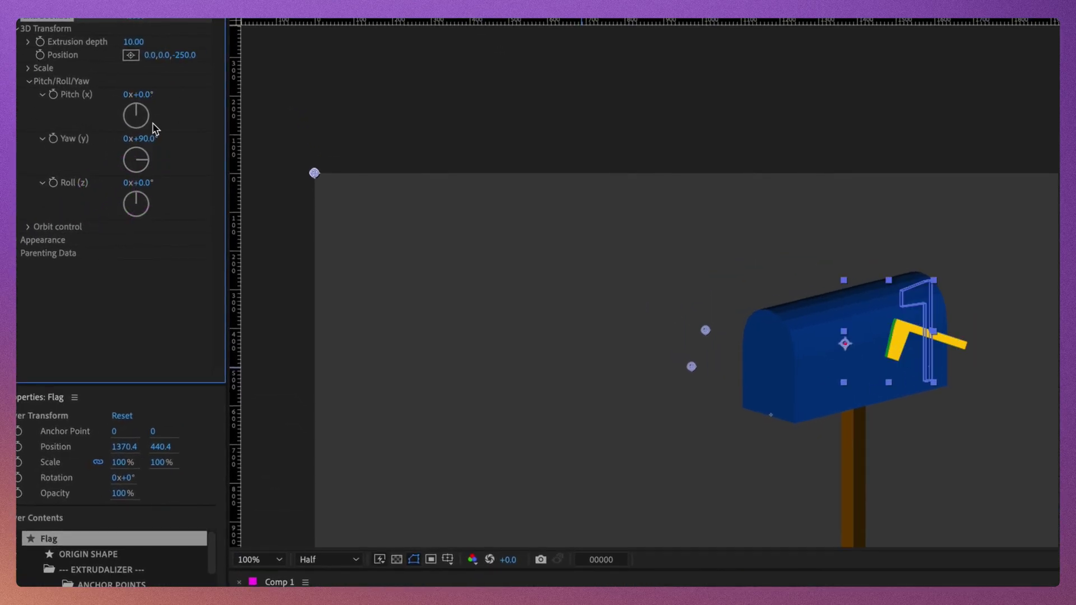
{"action": "key", "text": "super+z"}
{"action": "middle_click_drag", "start_coordinate": [820, 284], "coordinate": [690, 236]}
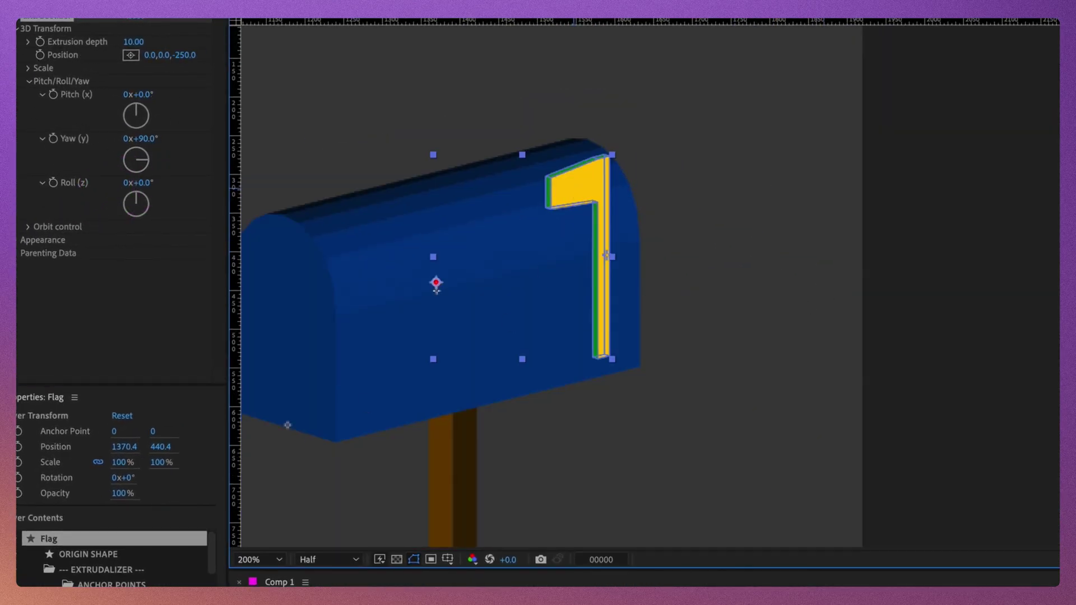
{"action": "left_click", "coordinate": [691, 395]}
{"action": "left_click", "coordinate": [680, 408]}
{"action": "left_click", "coordinate": [654, 570]}
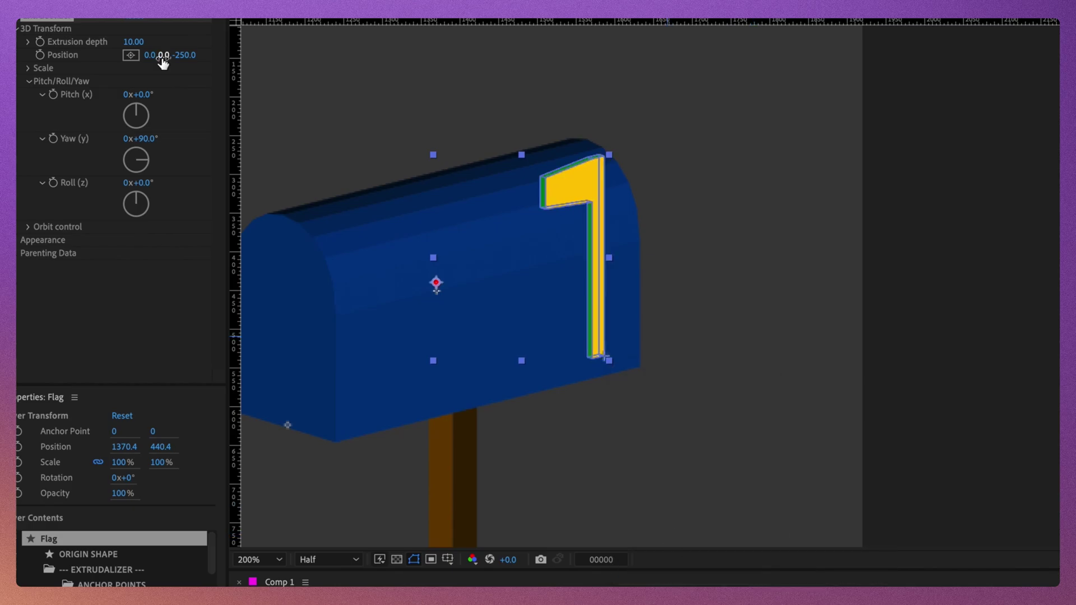
Step: Set the Flag's roll to -90° and its Y position to 139, and hide the shape path outlines
{"action": "left_click", "coordinate": [224, 62]}
{"action": "left_click_drag", "start_coordinate": [223, 62], "coordinate": [247, 58]}
{"action": "left_click_drag", "start_coordinate": [138, 184], "coordinate": [125, 222]}
{"action": "left_click", "coordinate": [141, 183]}
{"action": "type", "text": "-90"}
{"action": "key", "text": "Return"}
{"action": "left_click_drag", "start_coordinate": [164, 55], "coordinate": [189, 68]}
{"action": "left_click", "coordinate": [414, 560]}
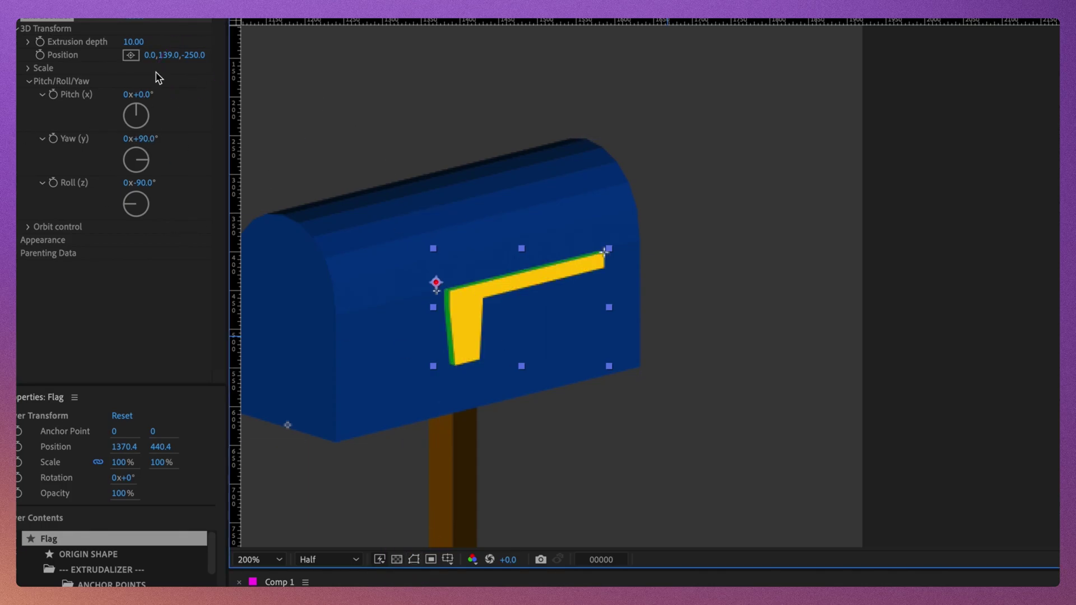
Step: Set the Flag's front color to red FF0015
{"action": "left_click", "coordinate": [19, 241]}
{"action": "left_click", "coordinate": [28, 319]}
{"action": "left_click", "coordinate": [131, 142]}
{"action": "left_click", "coordinate": [533, 344]}
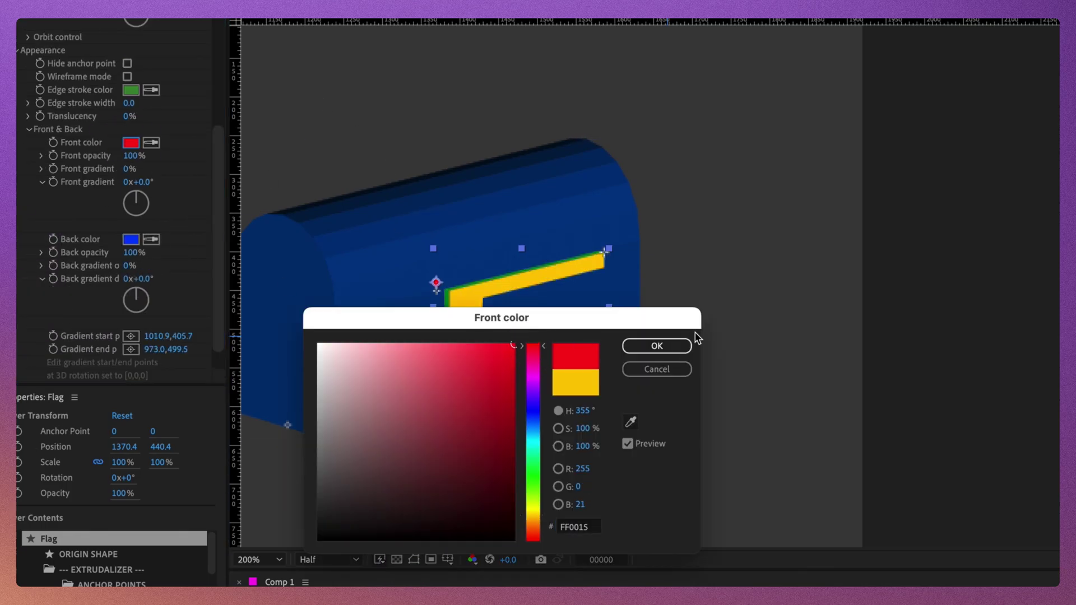
{"action": "left_click", "coordinate": [656, 345]}
Step: Match the Flag's back color to the red front and set its sides color to dark red B0000F
{"action": "left_click", "coordinate": [151, 143]}
{"action": "scroll", "coordinate": [137, 147], "scroll_direction": "down", "scroll_amount": 5}
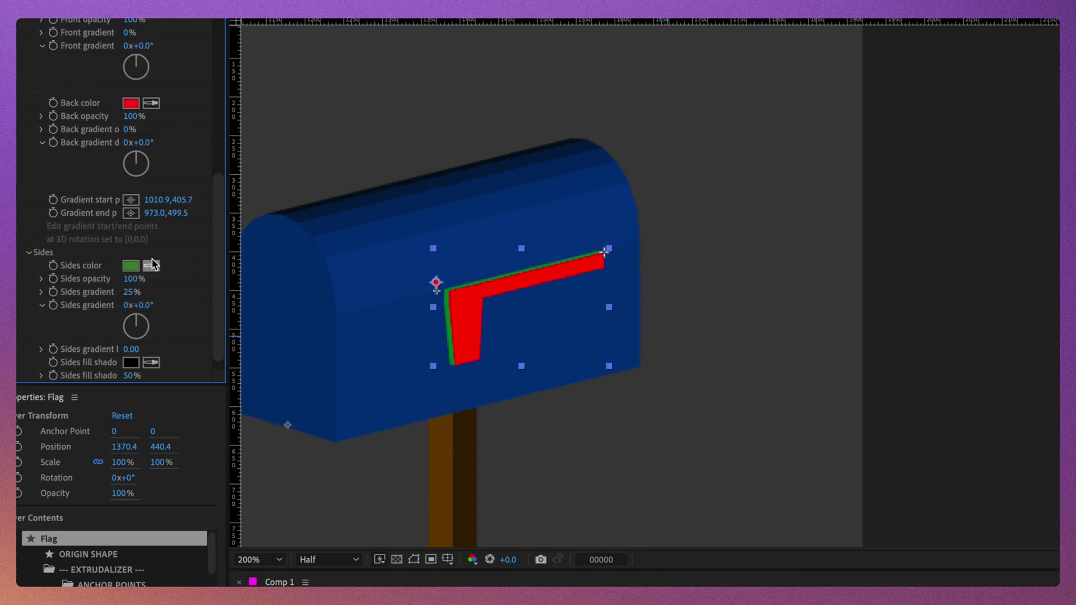
{"action": "left_click", "coordinate": [136, 95]}
{"action": "left_click", "coordinate": [131, 265]}
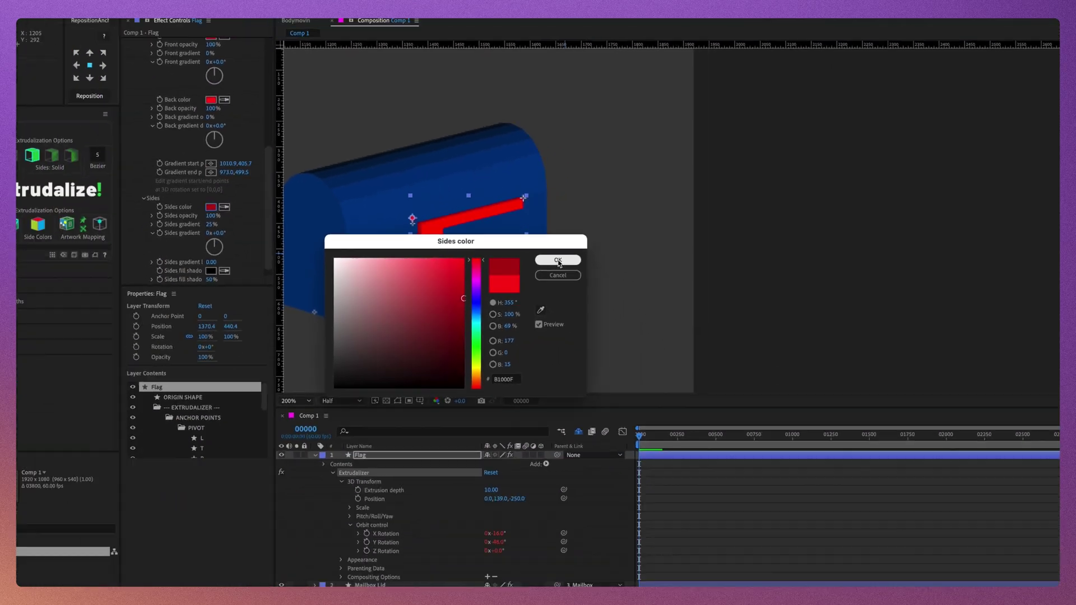
{"action": "left_click", "coordinate": [657, 347]}
{"action": "scroll", "coordinate": [167, 185], "scroll_direction": "up", "scroll_amount": 5}
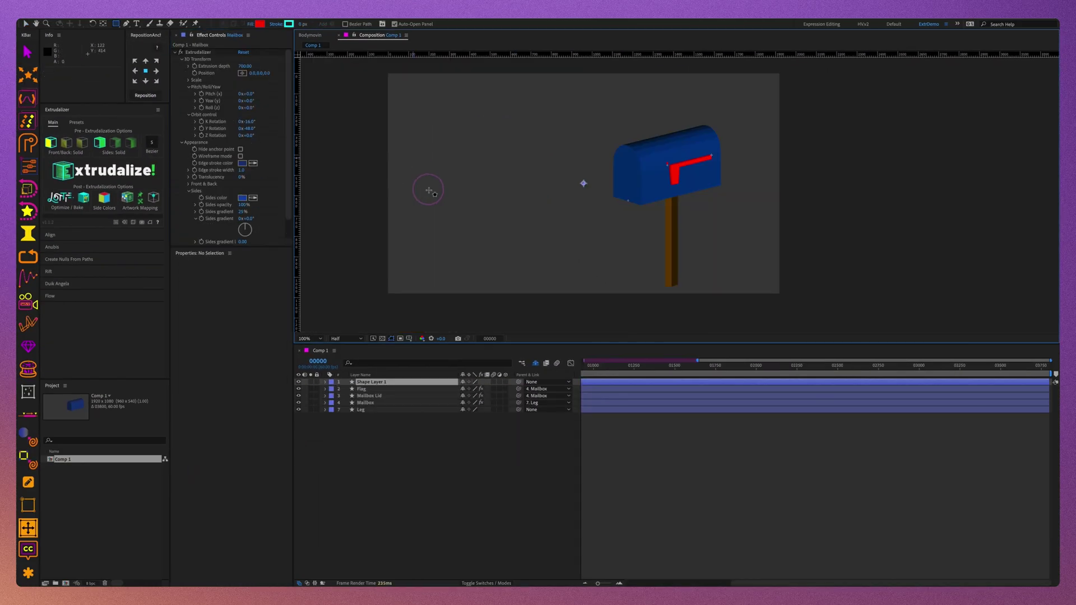
Step: Draw a red rectangle of about 346 by 189 px beside the mailbox and name its layer Letter
{"action": "left_click_drag", "start_coordinate": [428, 191], "coordinate": [510, 194]}
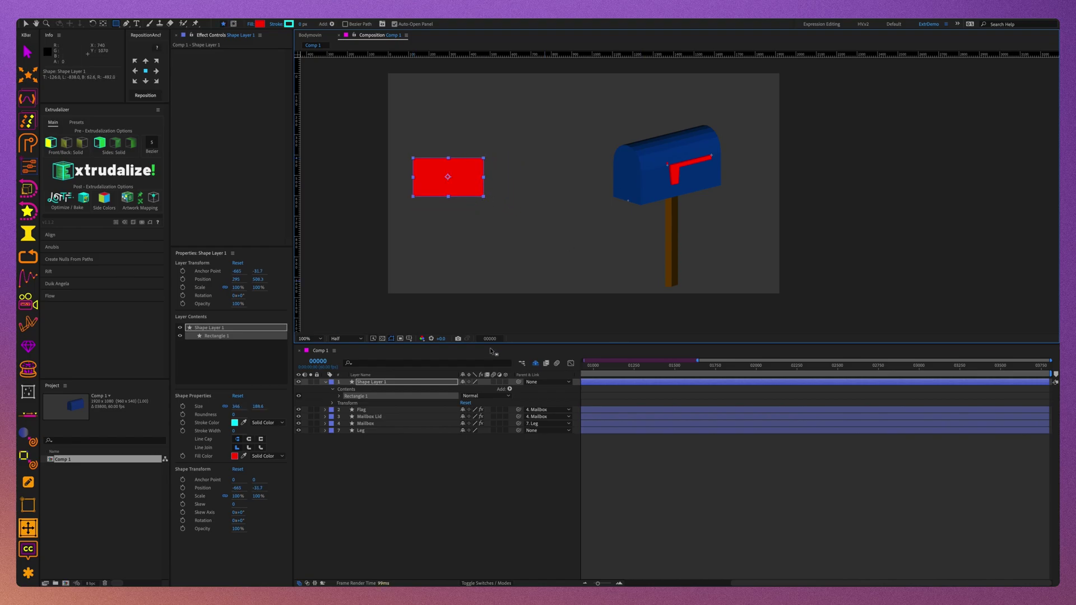
{"action": "left_click", "coordinate": [390, 403]}
{"action": "left_click", "coordinate": [379, 382]}
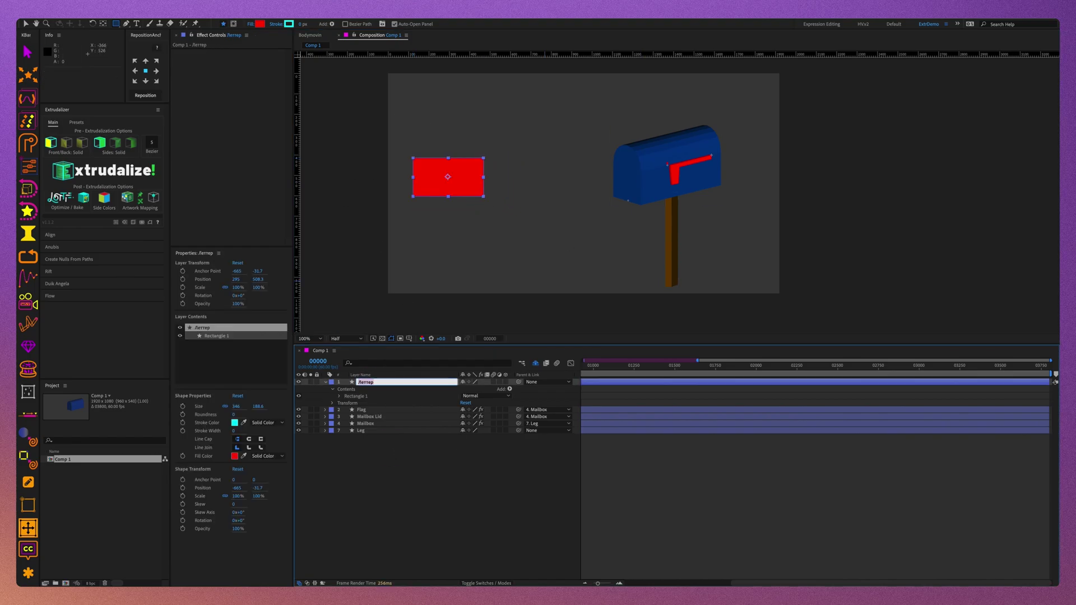
{"action": "key", "text": "v"}
Step: Convert the Letter's rectangle to a Bezier path and Extrudalize the layer with an extrusion depth of 3
{"action": "left_click", "coordinate": [339, 396]}
{"action": "right_click", "coordinate": [359, 403]}
{"action": "left_click", "coordinate": [382, 409]}
{"action": "left_click", "coordinate": [370, 382]}
{"action": "left_click", "coordinate": [104, 170]}
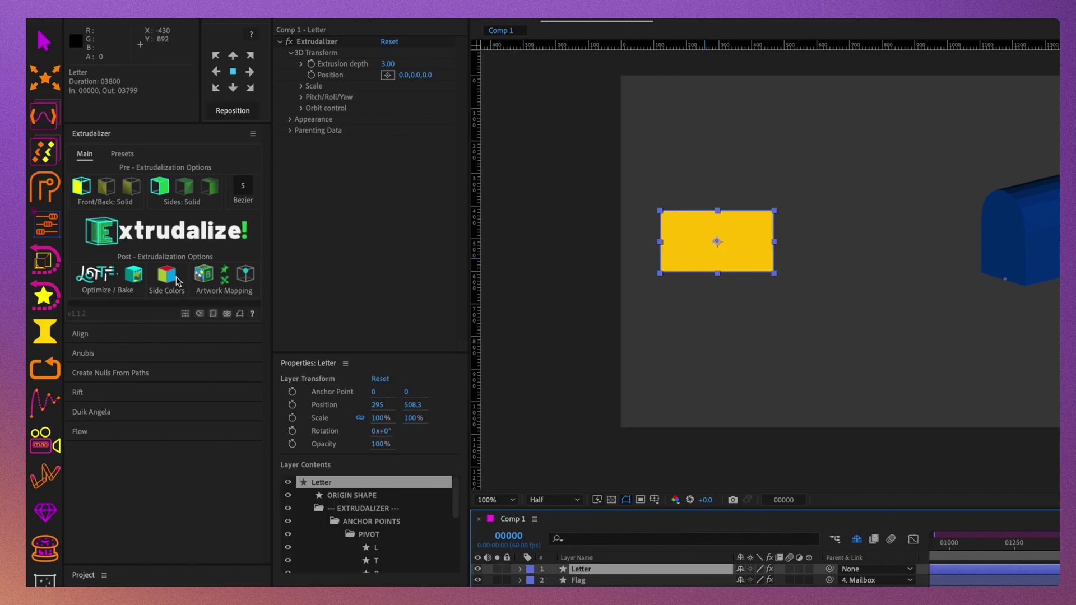
Step: Create artwork maps for the Letter's front and back, and add a rounded square stamp to the front artwork's upper-right corner
{"action": "left_click", "coordinate": [203, 275]}
{"action": "left_click", "coordinate": [874, 478]}
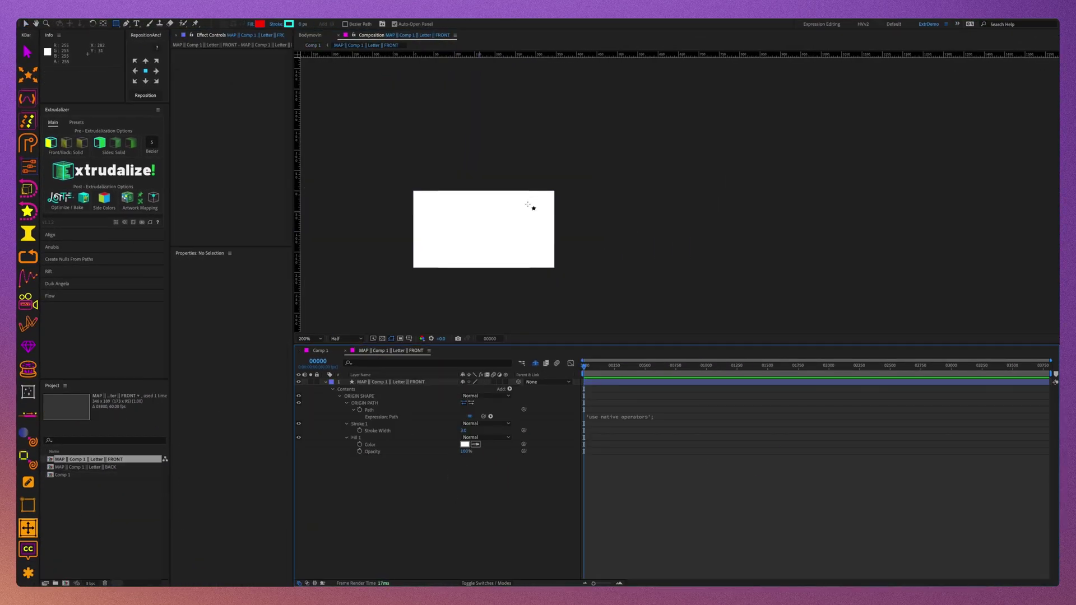
{"action": "key", "text": "super+Tab"}
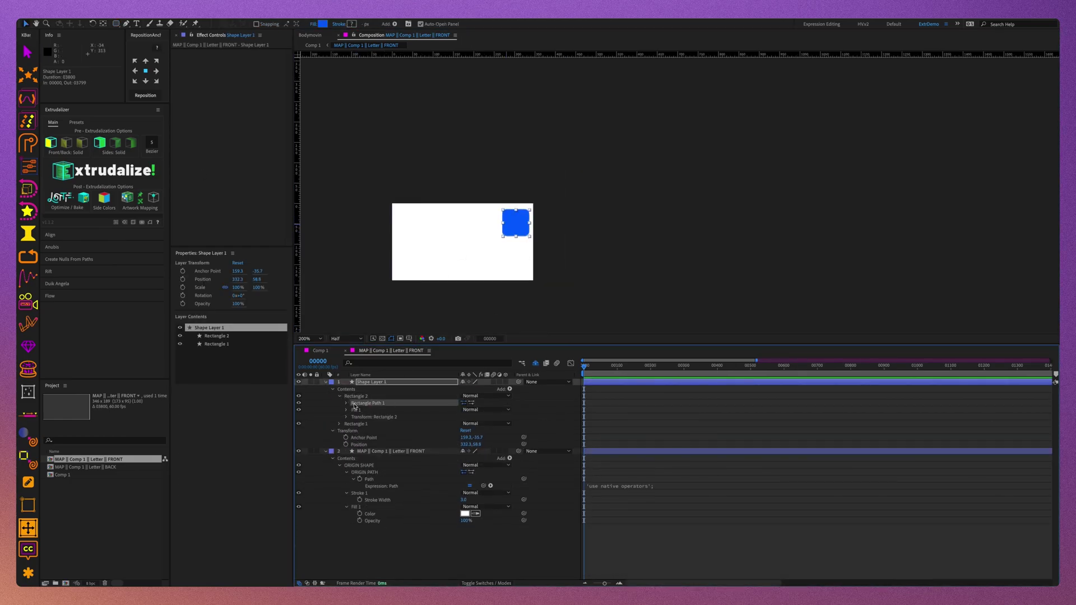
{"action": "left_click", "coordinate": [454, 412]}
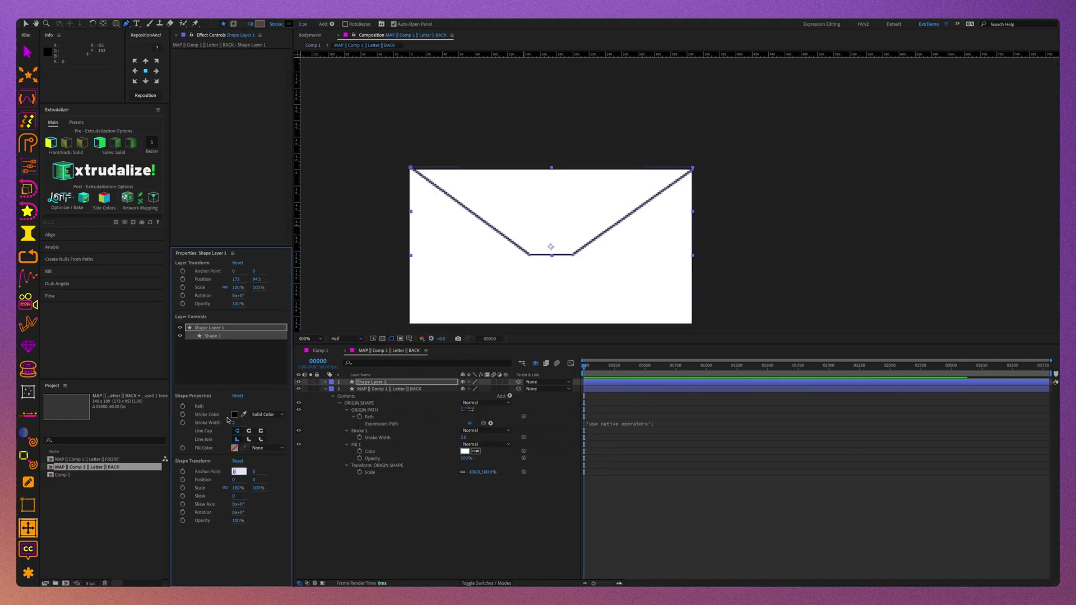
Step: Adjust the stroke width and lower corner points of the envelope flap outline on the Letter's back artwork
{"action": "left_click_drag", "start_coordinate": [233, 422], "coordinate": [236, 422]}
{"action": "left_click_drag", "start_coordinate": [530, 255], "coordinate": [541, 263], "text": "alt"}
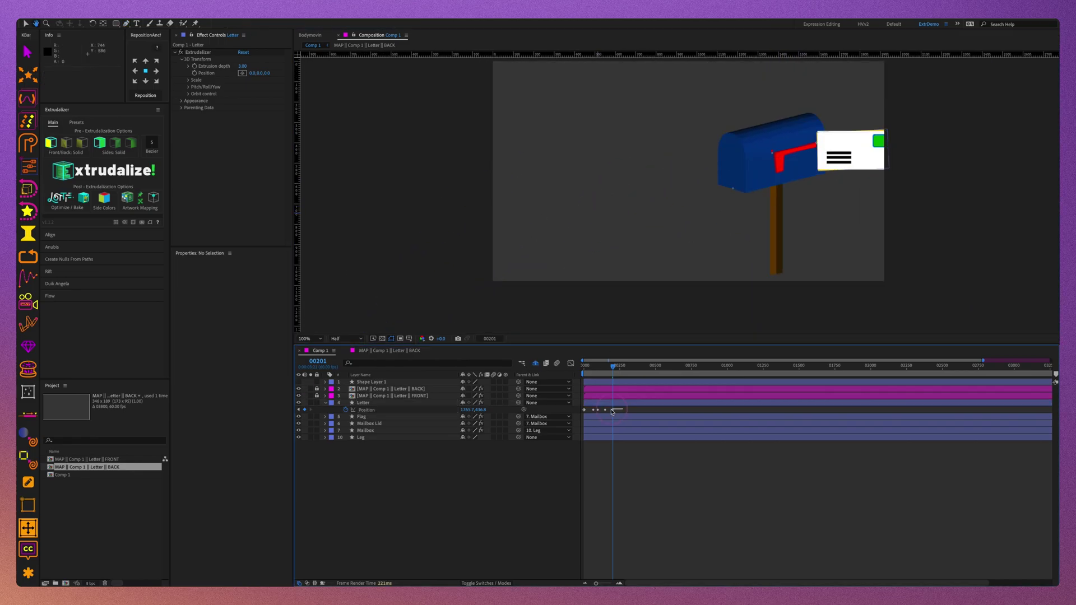
Step: Keyframe the Letter's rotation and pitch along its curved motion path toward the mailbox
{"action": "left_click", "coordinate": [366, 409]}
{"action": "left_click", "coordinate": [50, 296]}
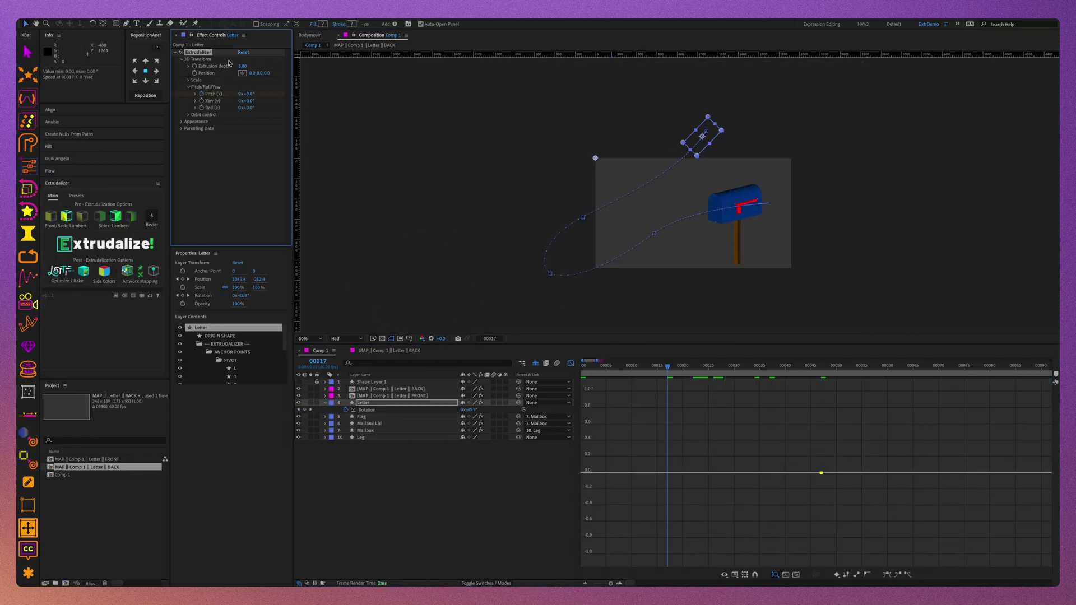